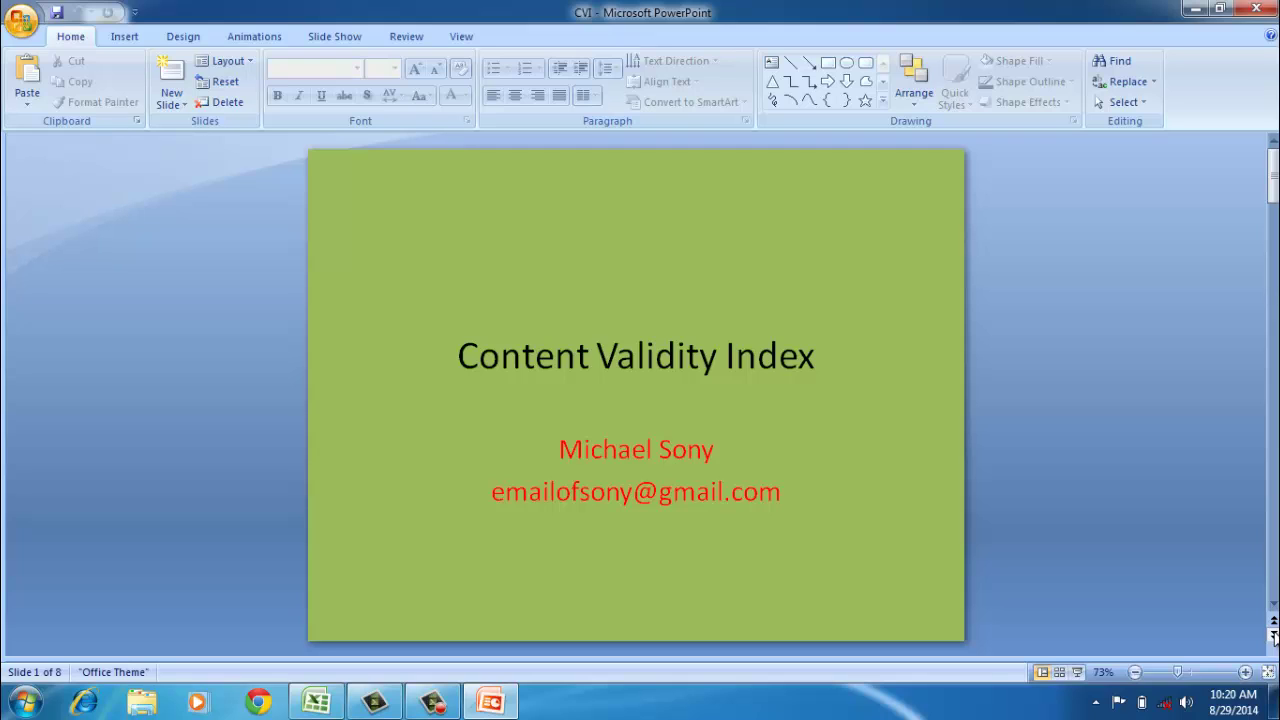
Page through the CVI presentation to its last slide, reading the definitions, CVI types, rating form, acceptable values and guidelines
left_click(1274, 637)
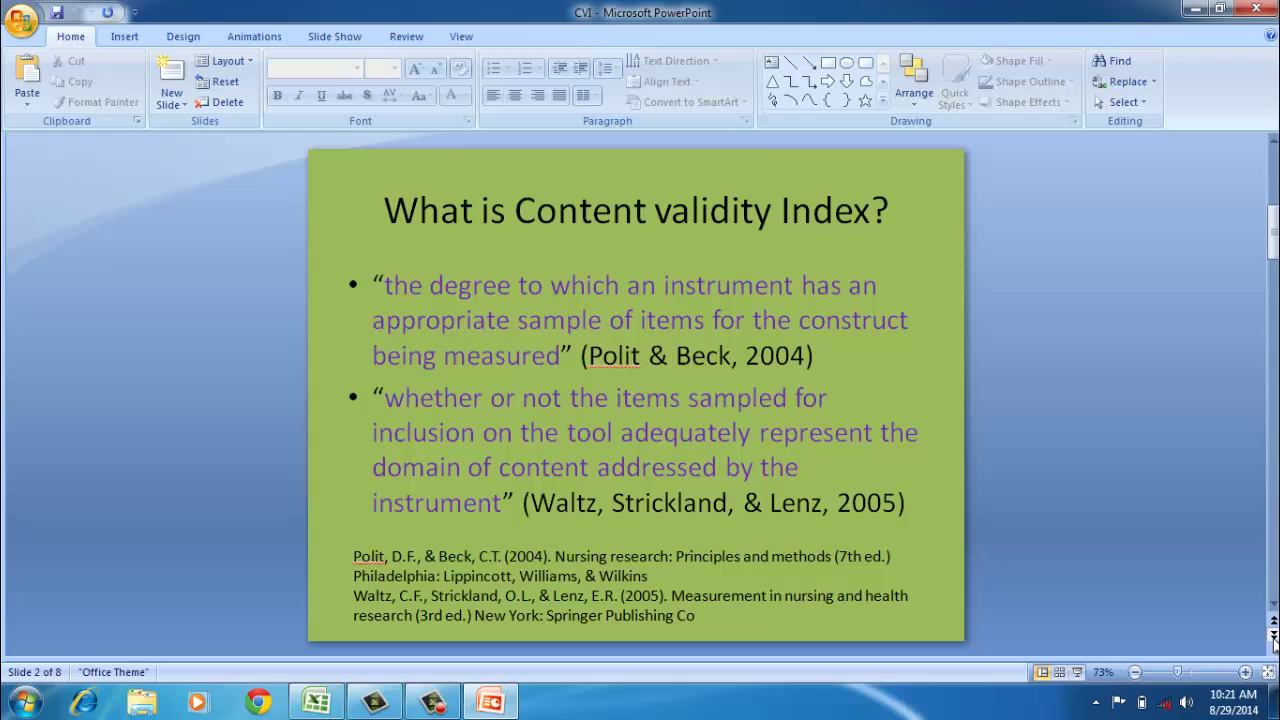
left_click(1274, 637)
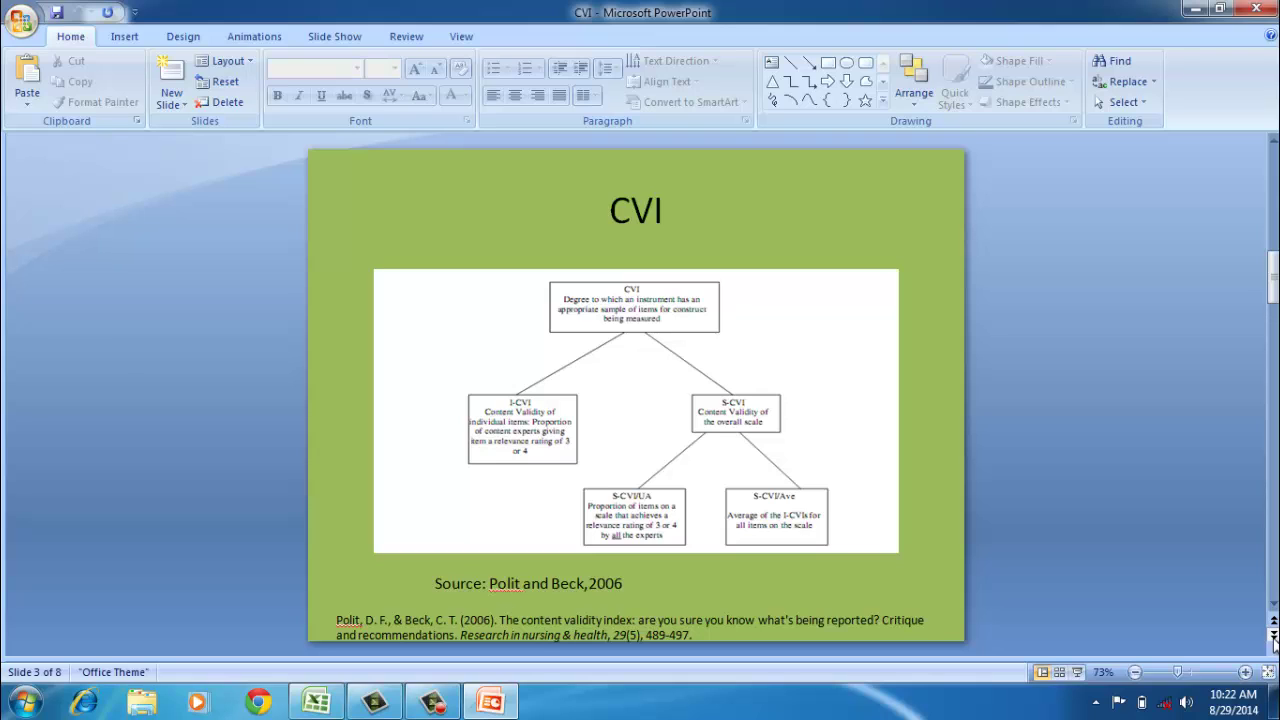
left_click(1274, 637)
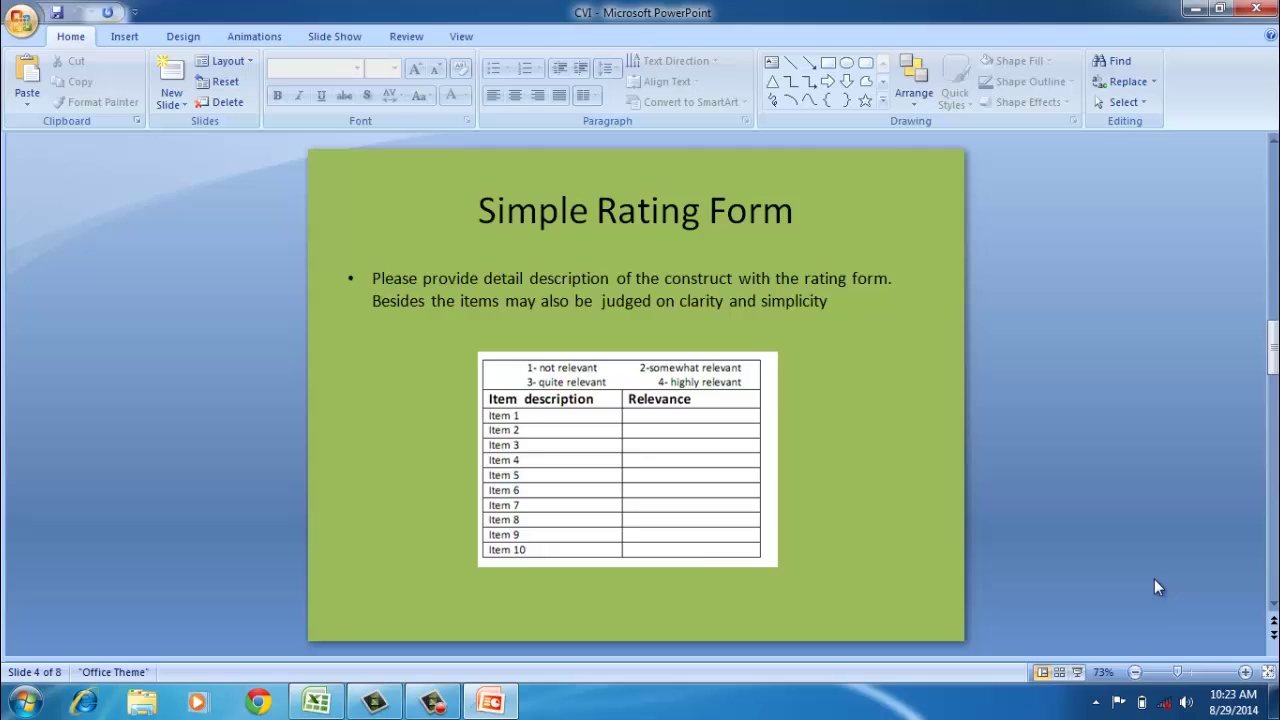
left_click(1273, 638)
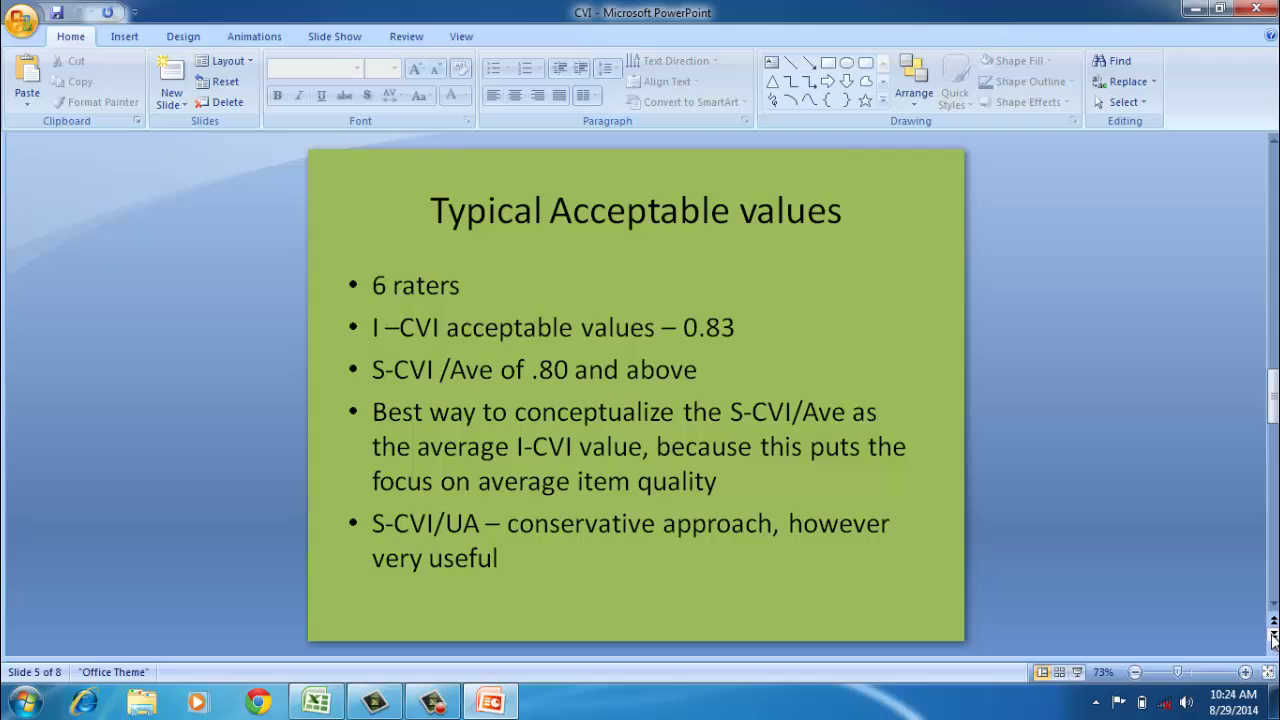
left_click(1274, 637)
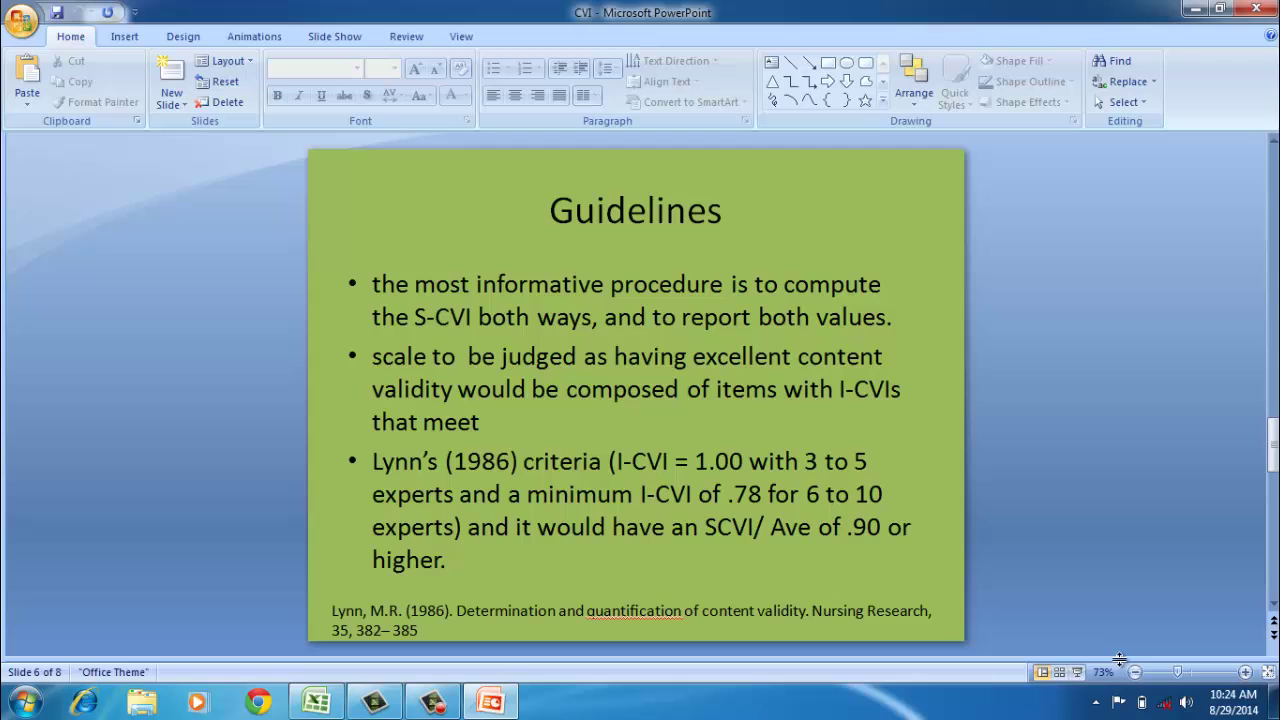
left_click(1274, 636)
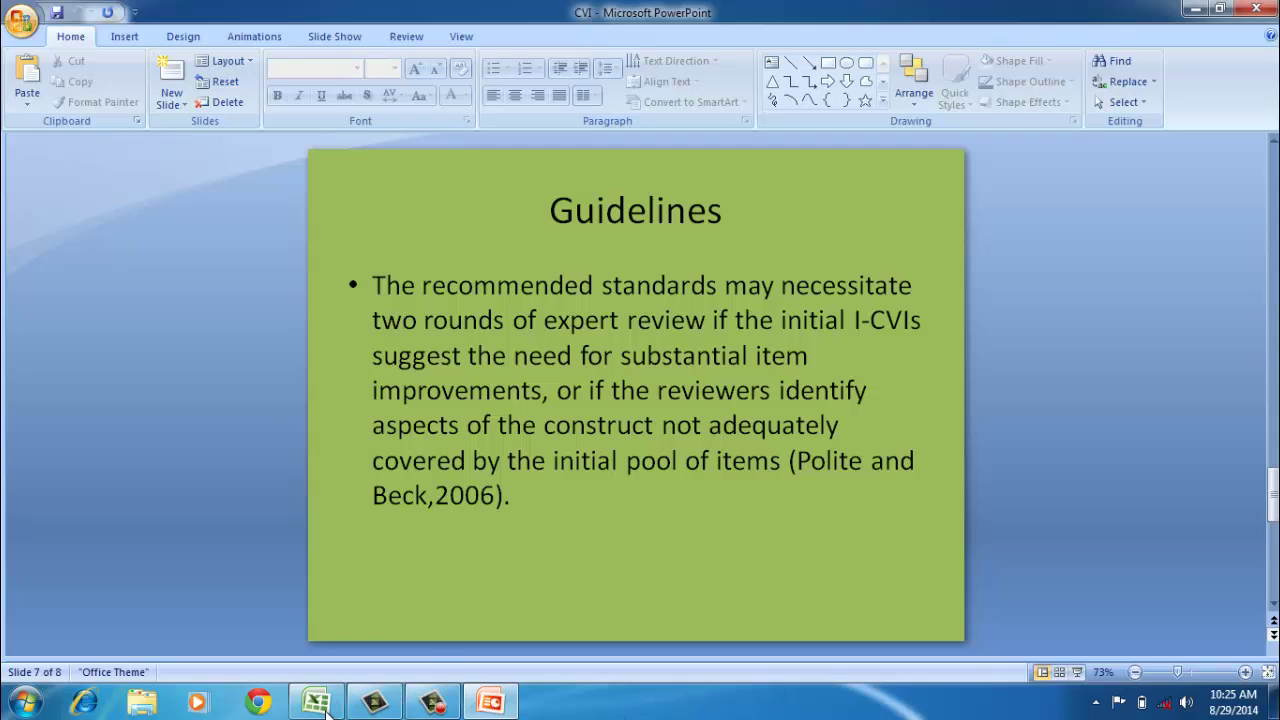
mouse_move(326, 712)
key("Page_Down")
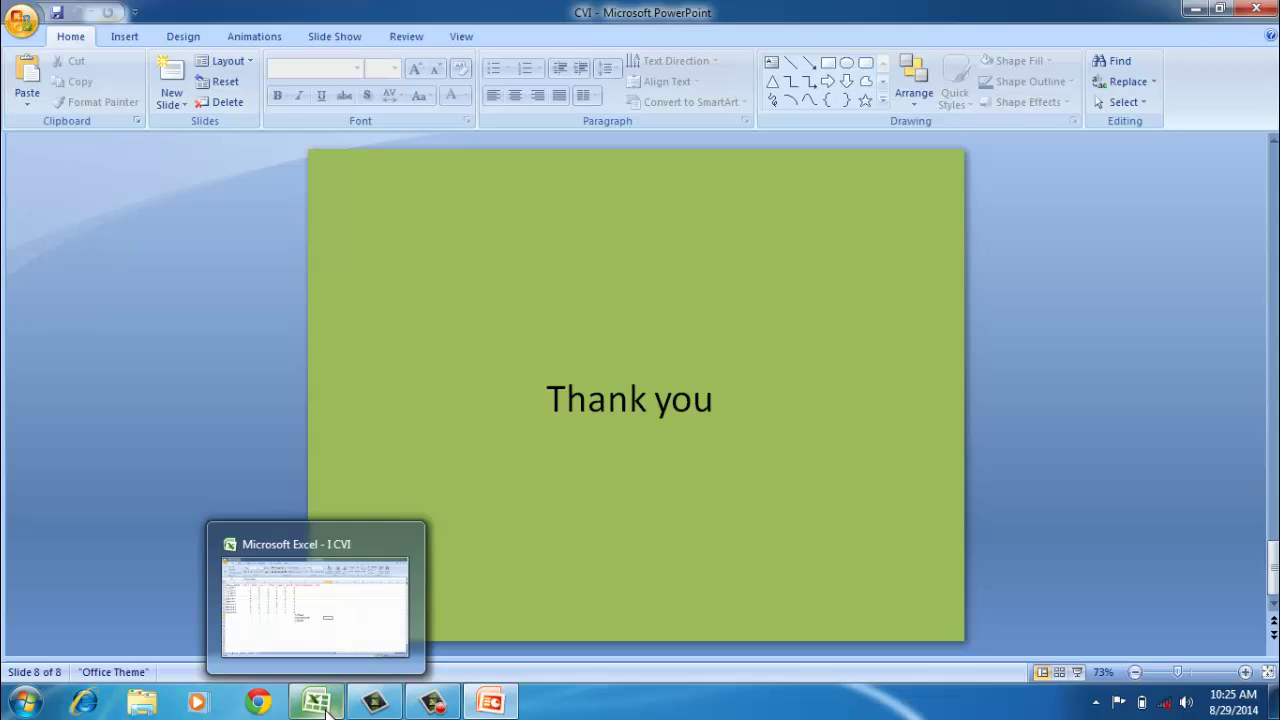
Switch to the I CVI workbook in Excel and review the item descriptions from Scale Item 1 to Scale Item 10
left_click(326, 710)
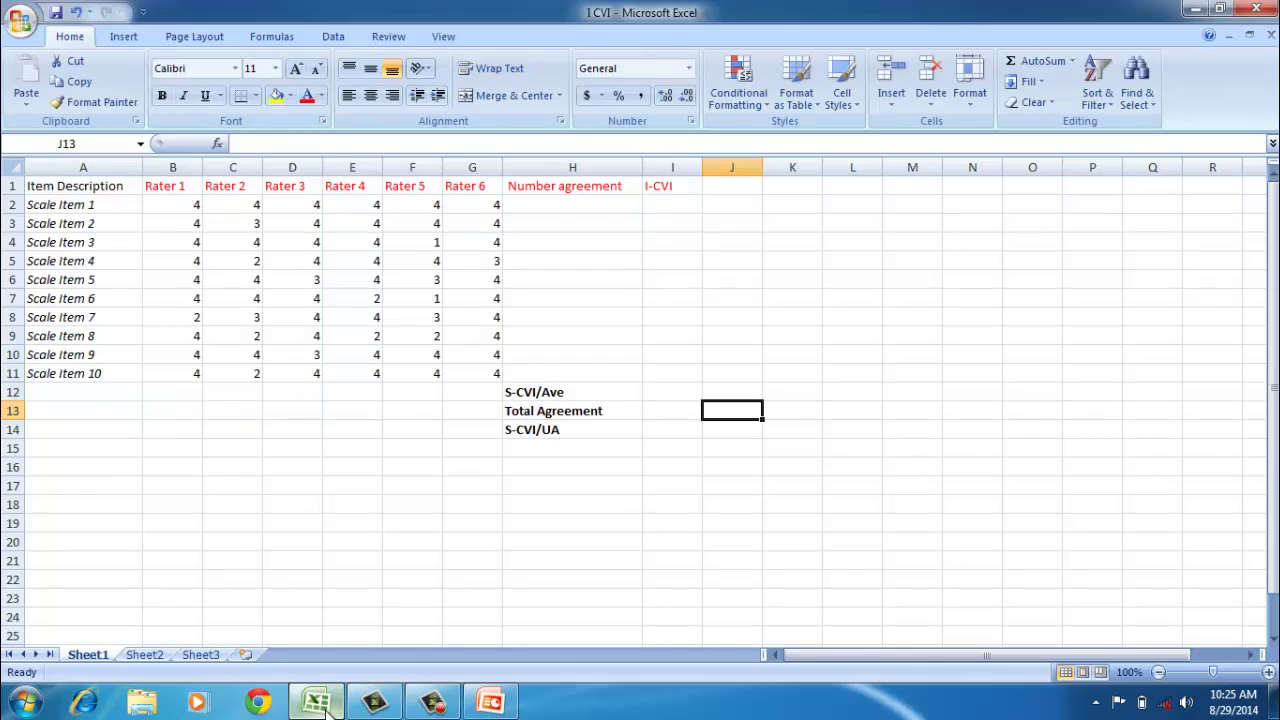
left_click(66, 190)
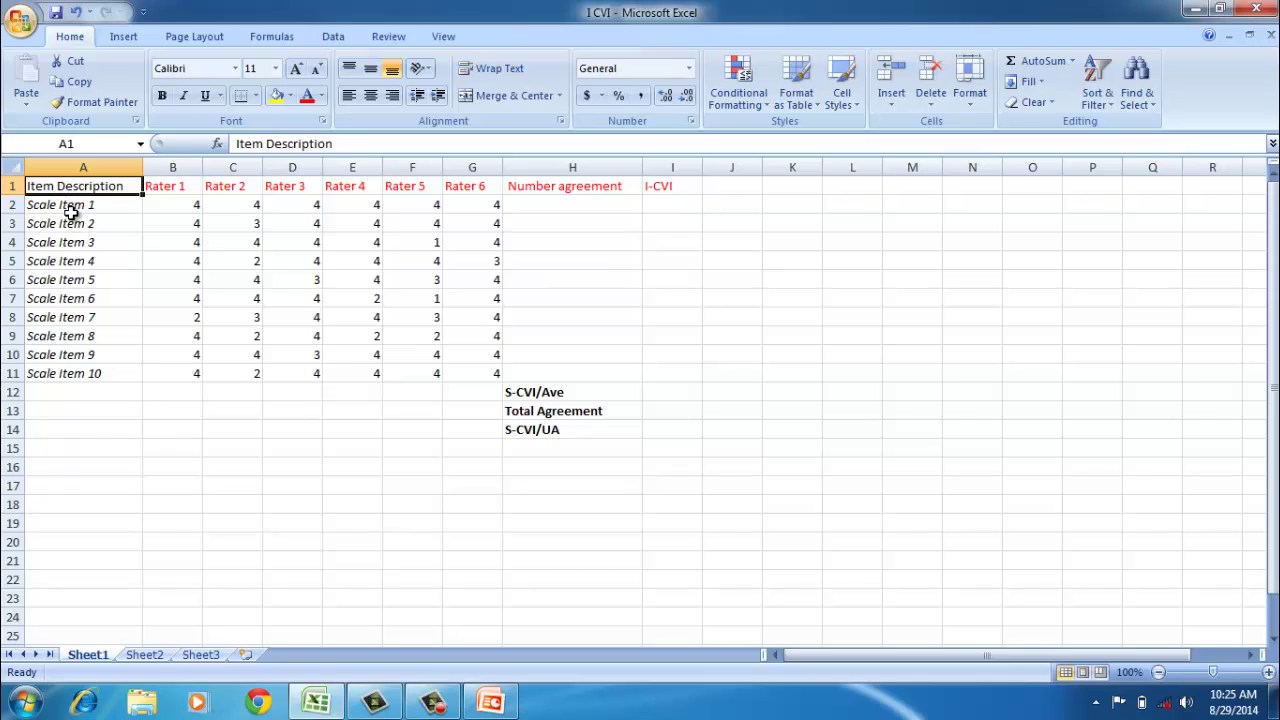
left_click(70, 208)
left_click(69, 260)
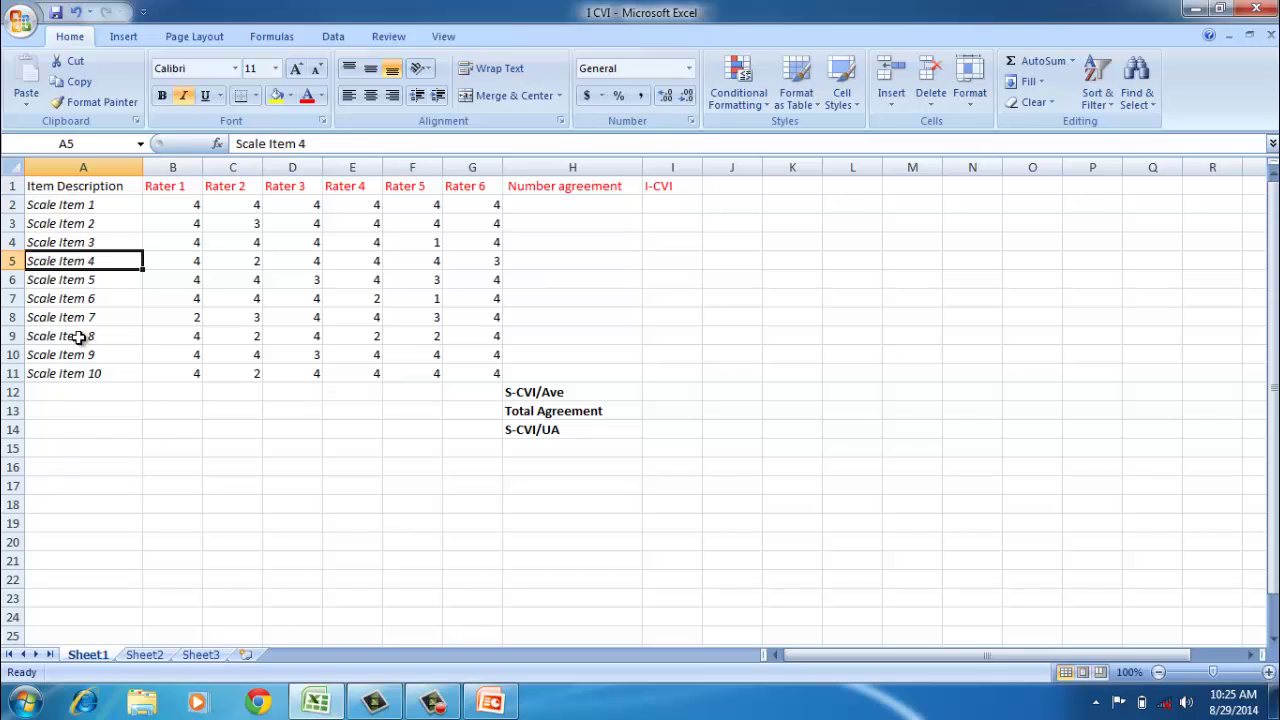
left_click(79, 375)
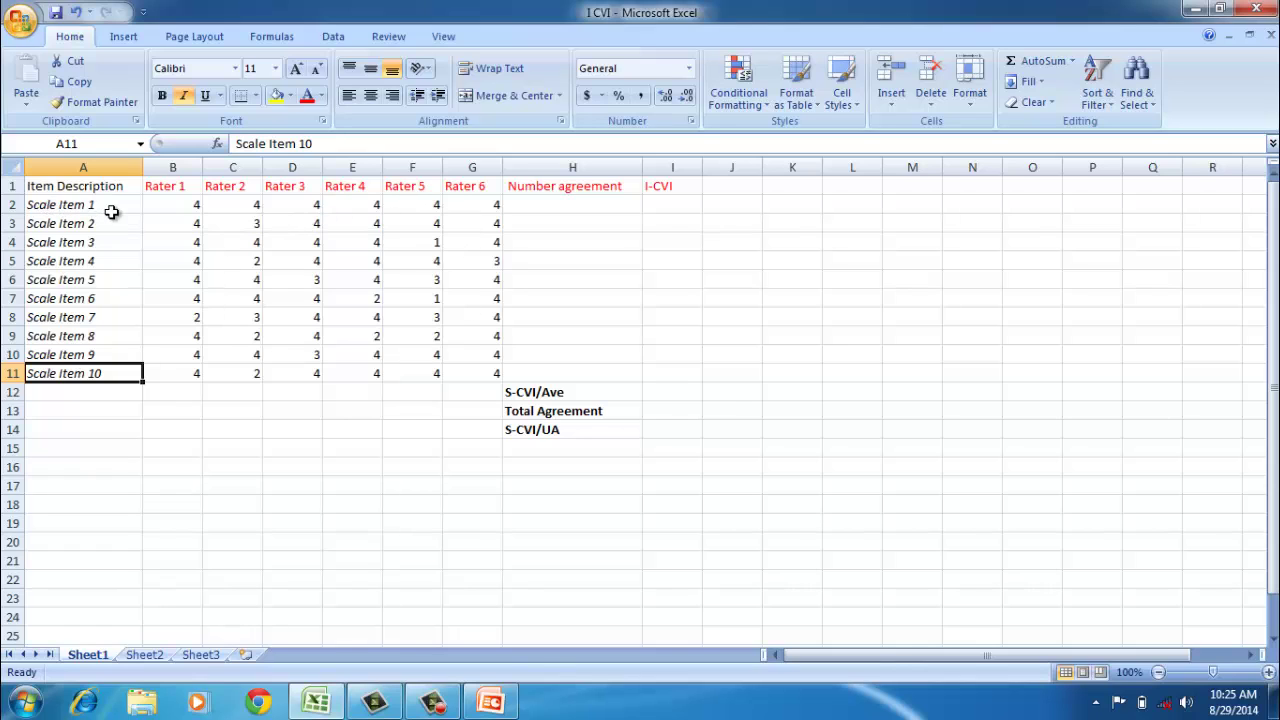
Enter =COUNTIF(B2:G2,">=3") in H2 to count the raters scoring Scale Item 1 as 3 or higher
left_click(538, 201)
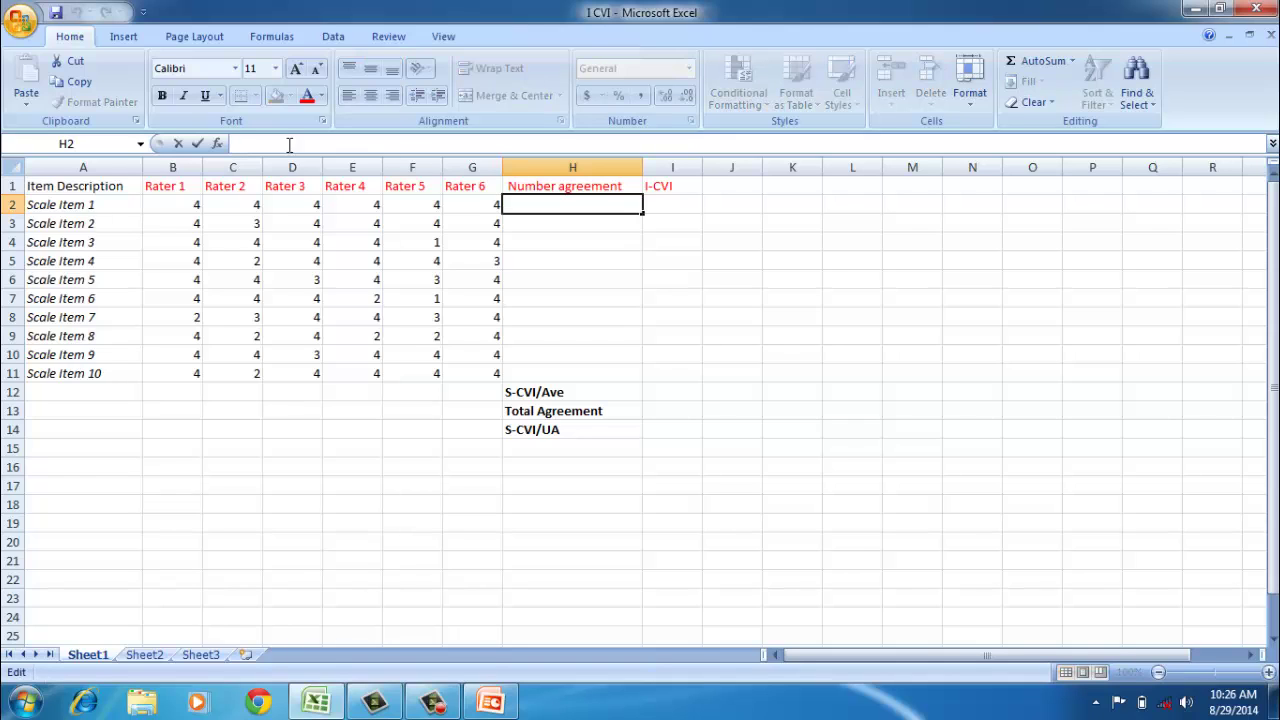
type("=")
type("co")
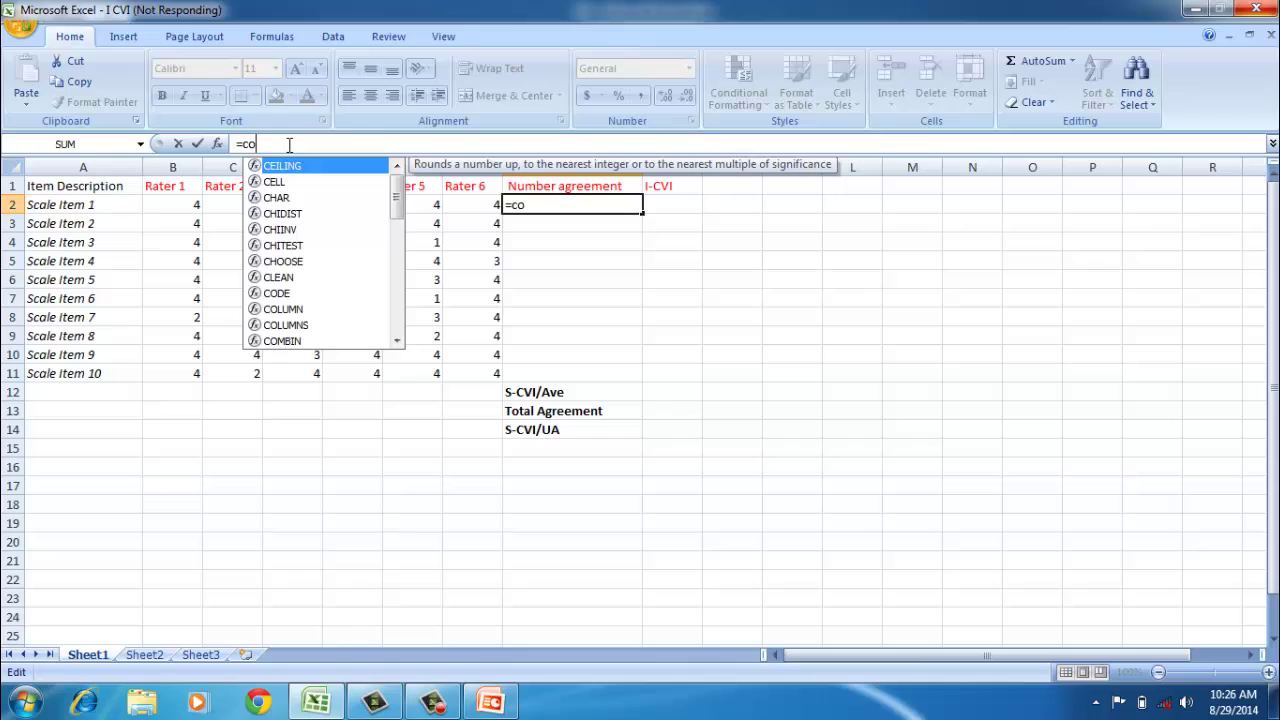
type("unti")
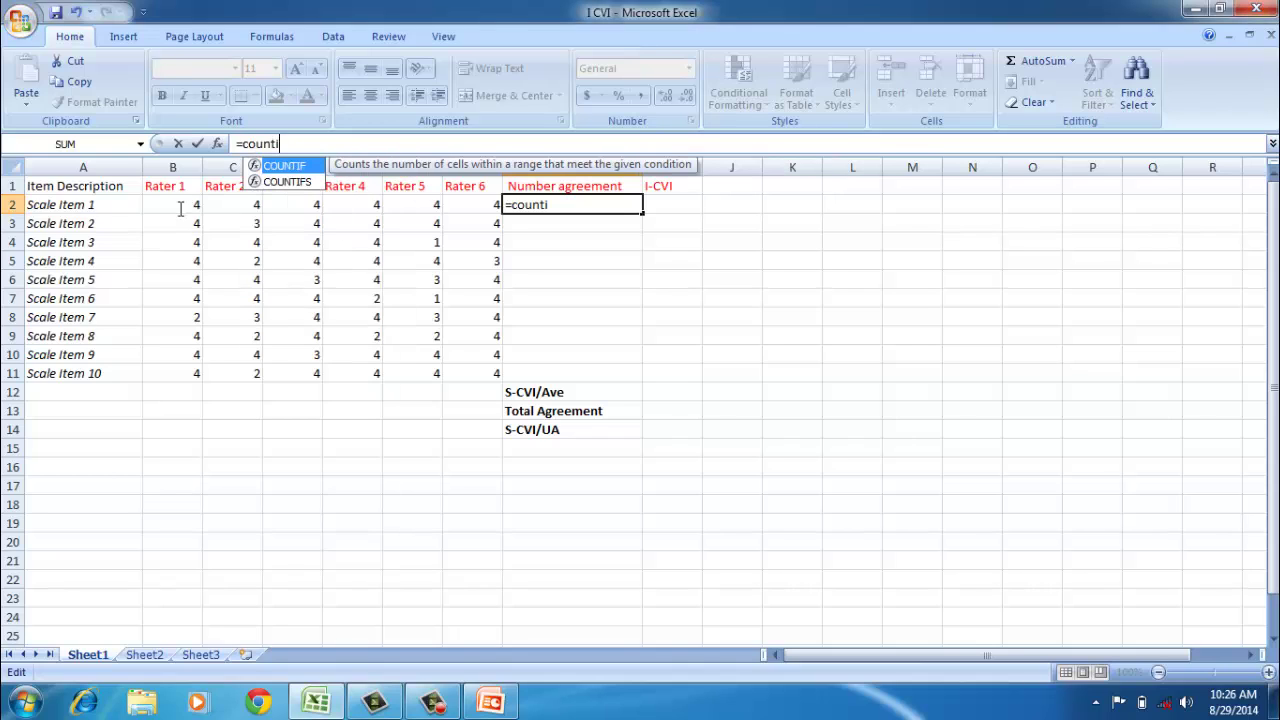
type("f(")
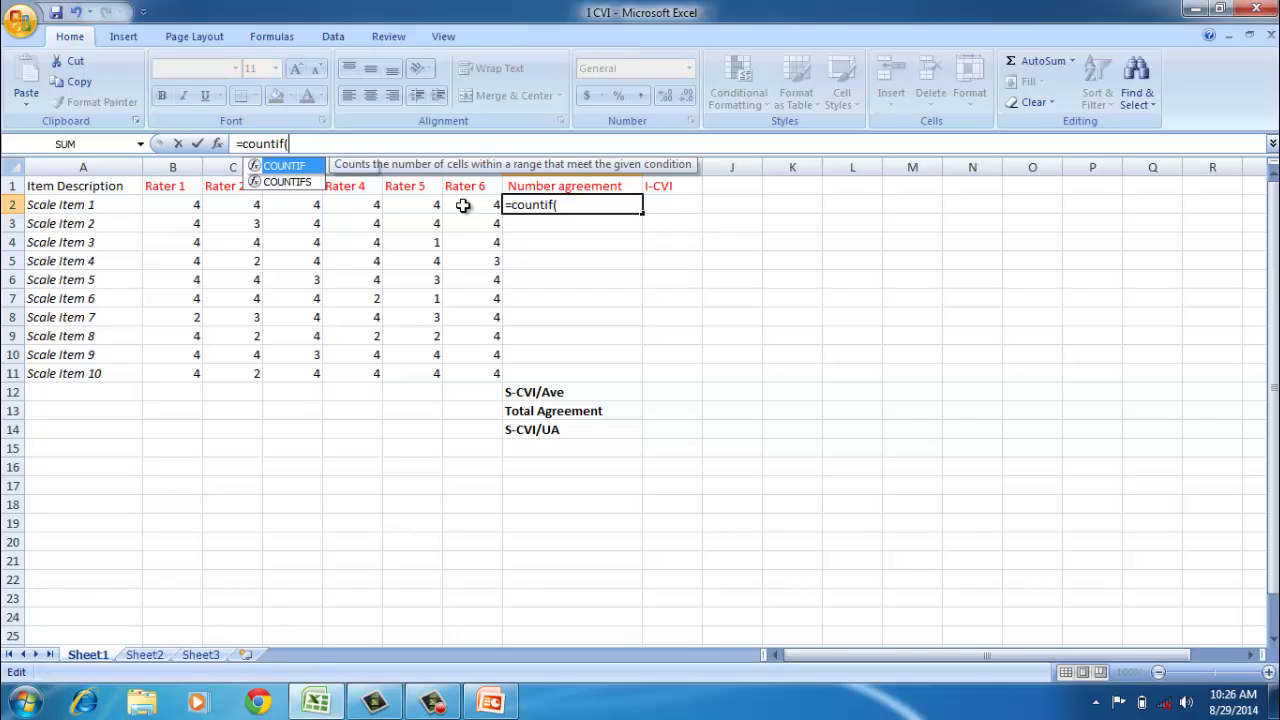
key("Left")
key("Left")
key("Left")
key("Left")
key("Left")
key("Left")
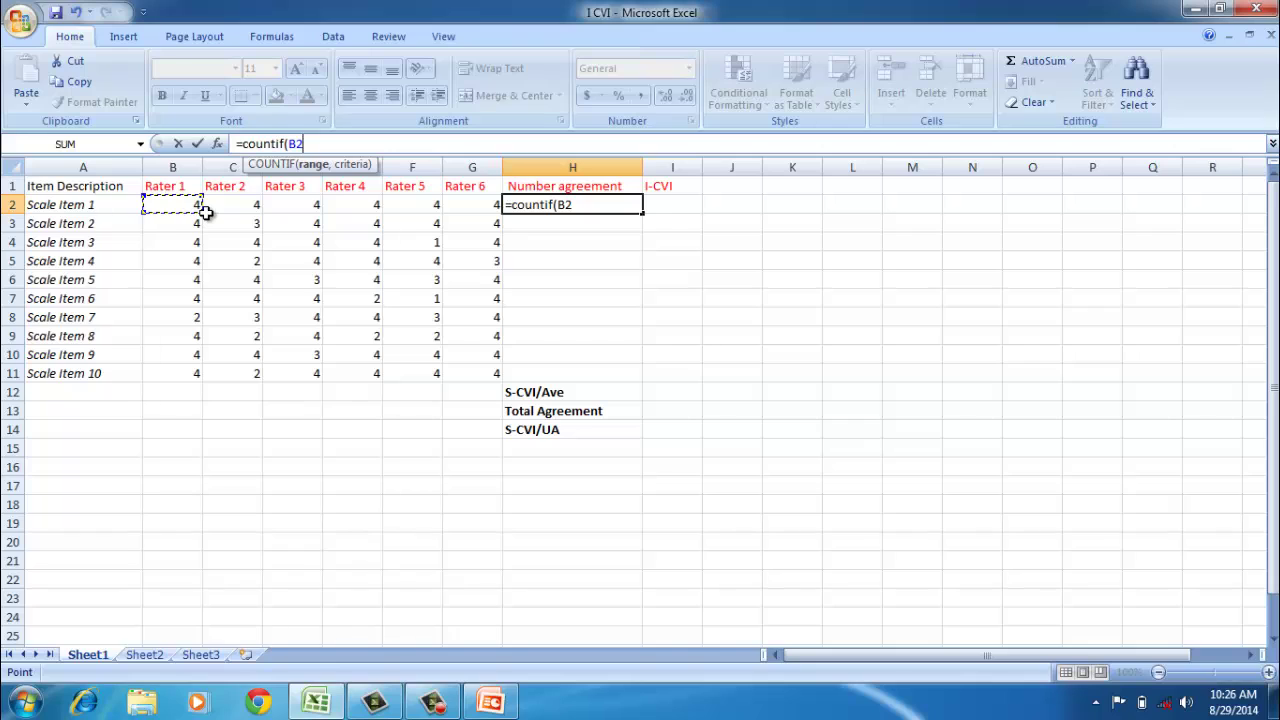
key("F8")
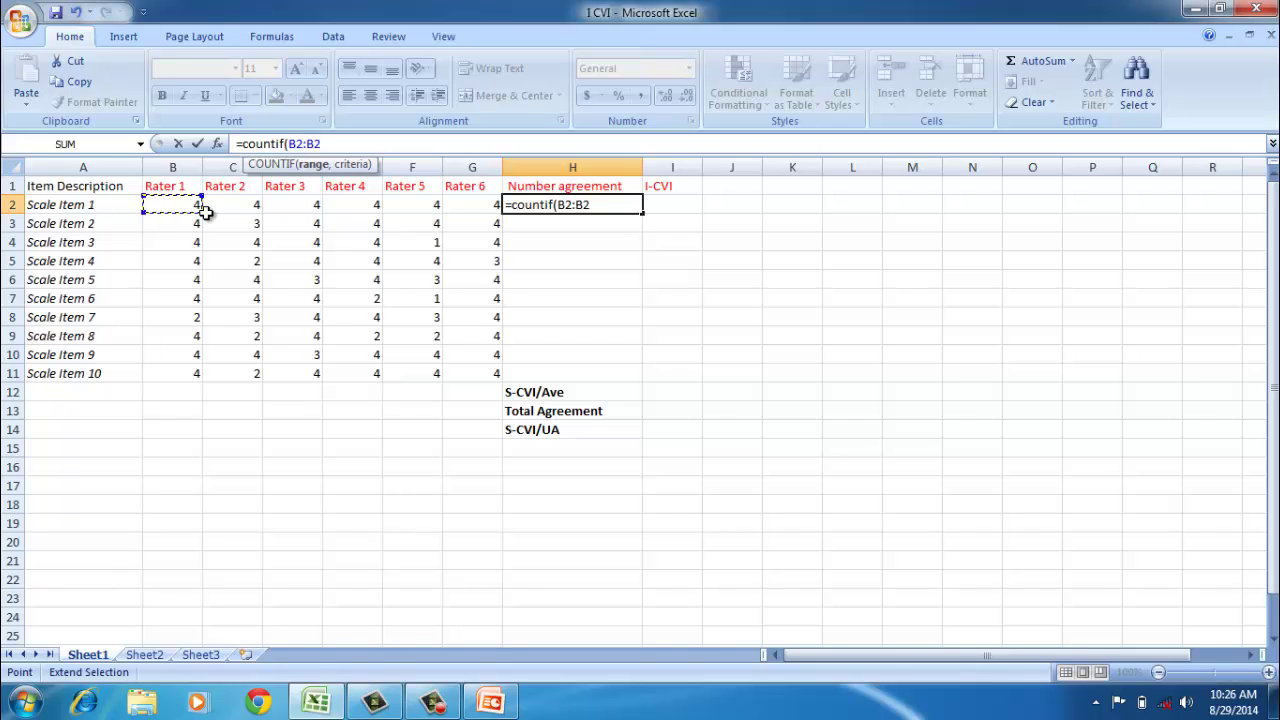
key("BackSpace")
key("BackSpace")
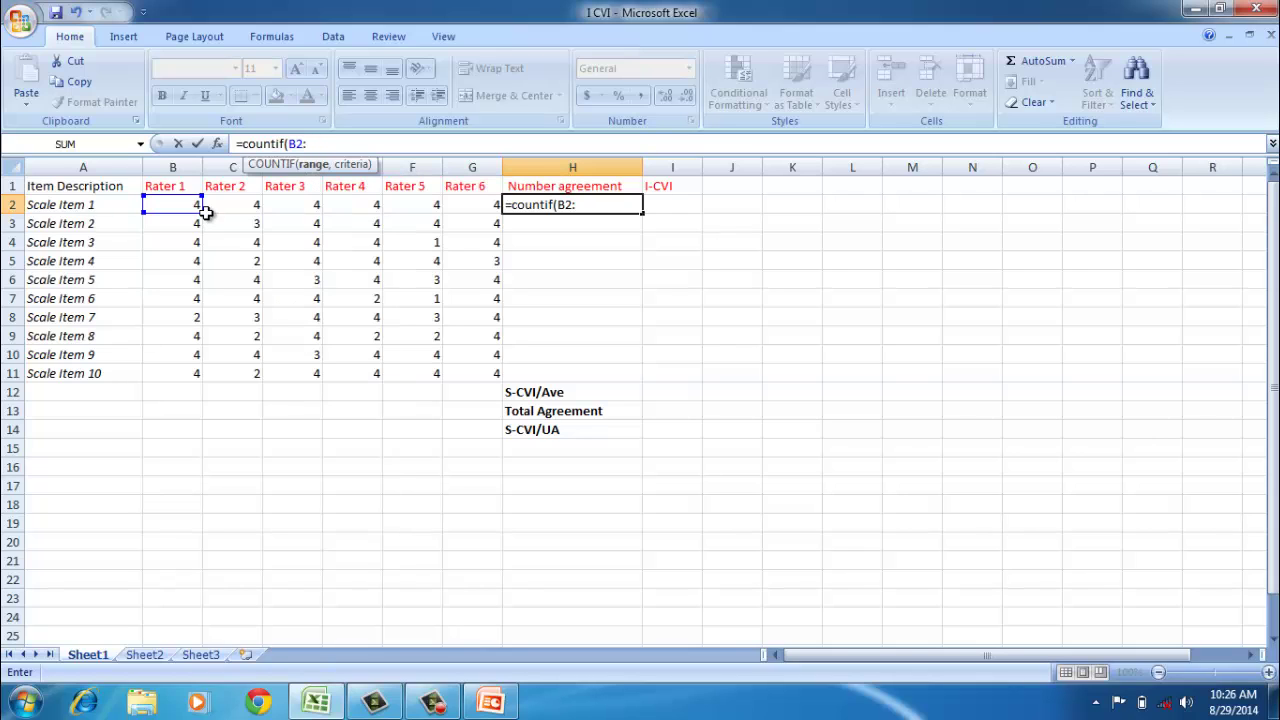
type("G2,")
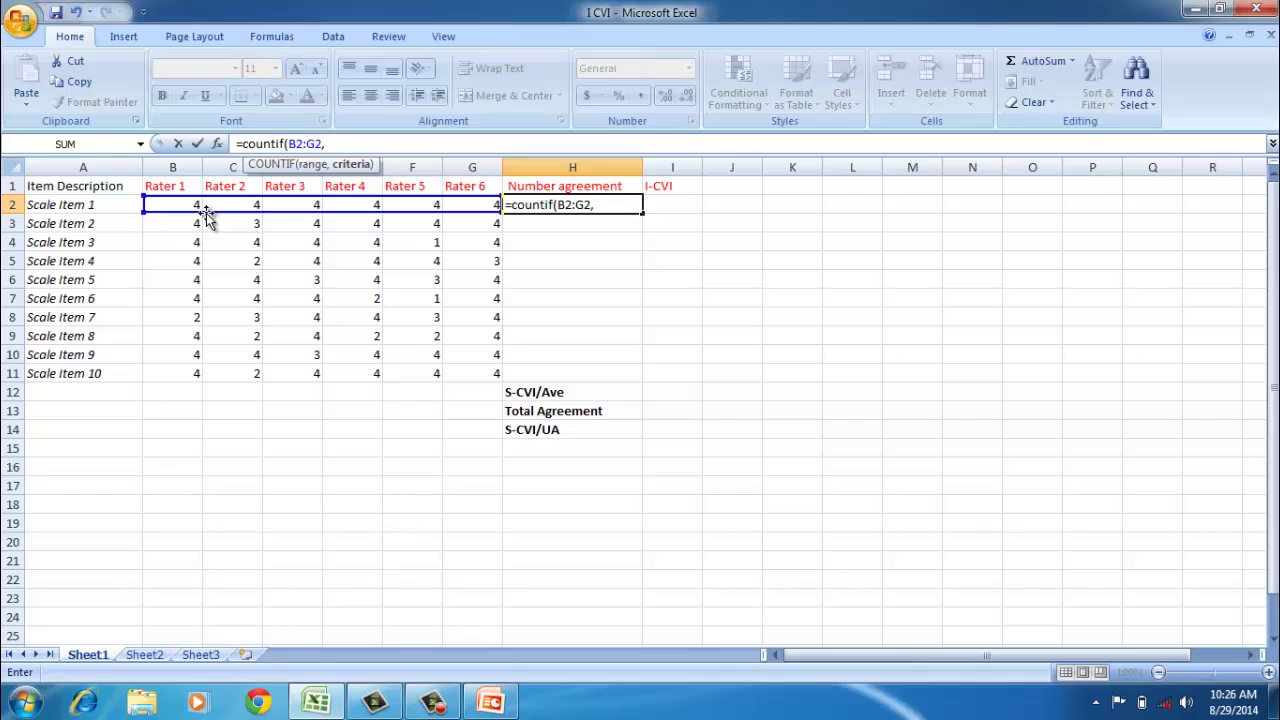
type("\">=")
type("3\")")
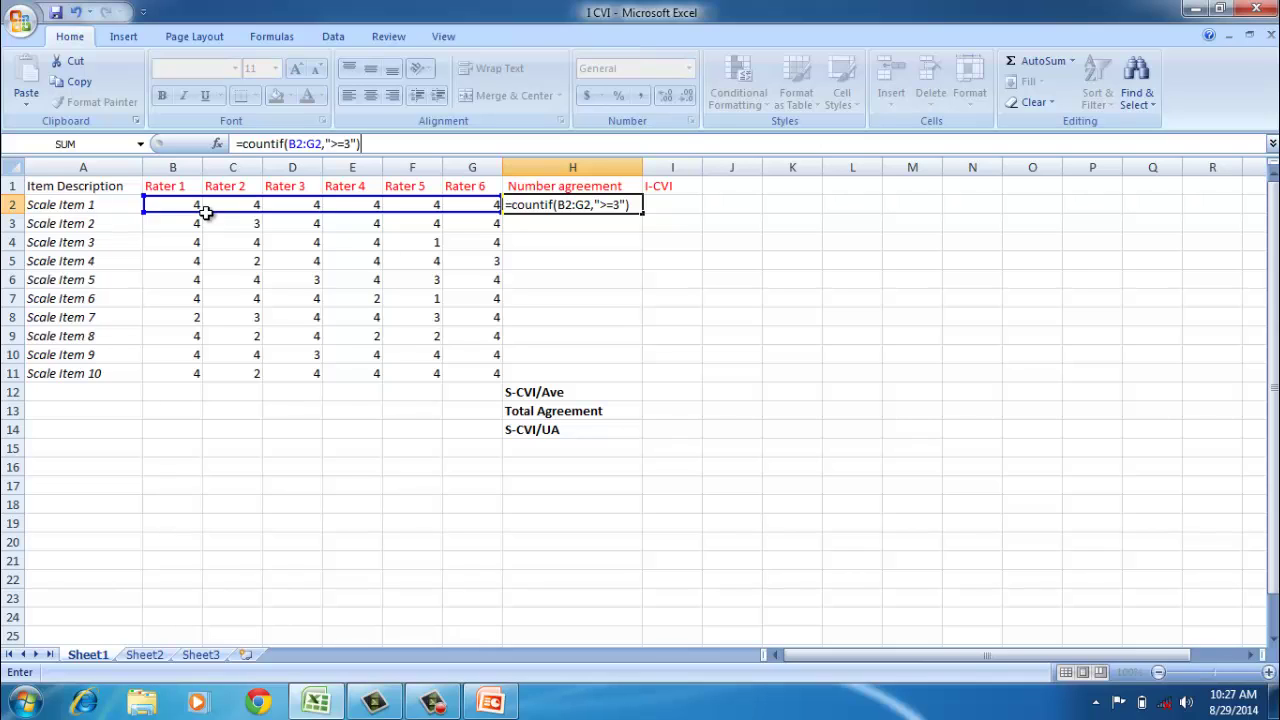
key("Return")
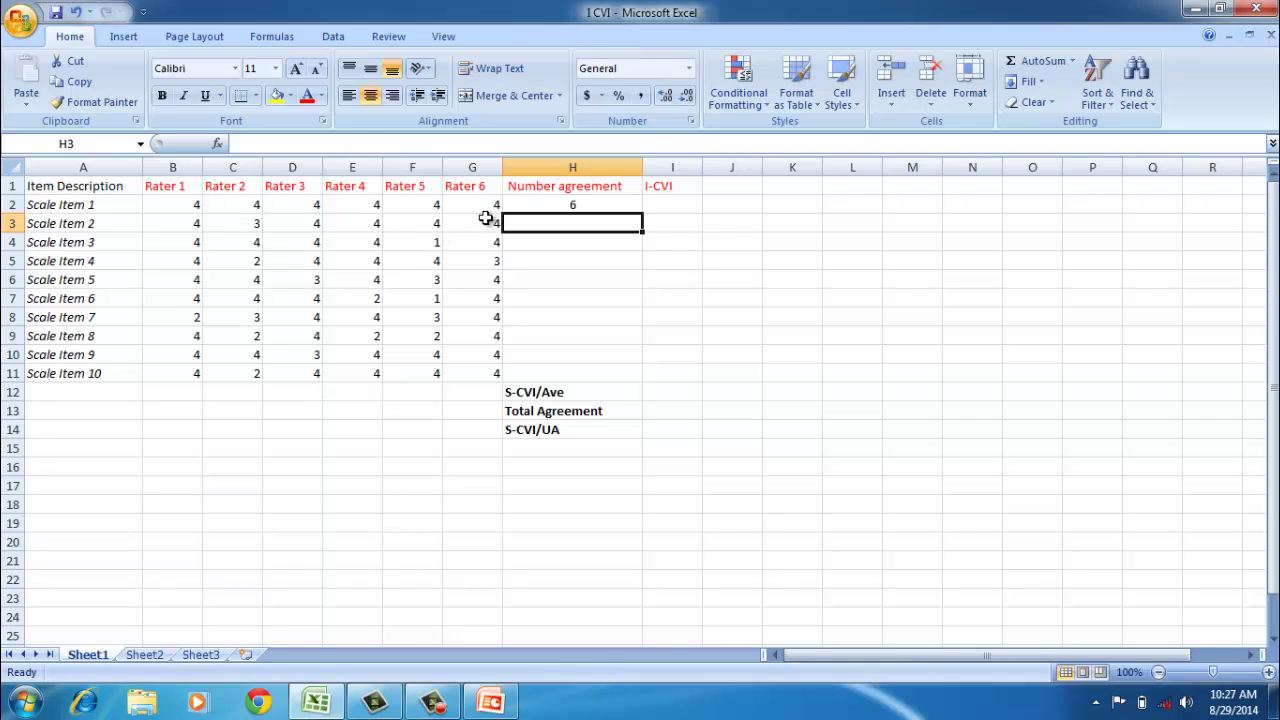
Fill the number agreement formula from H2 down to H11 and check Scale Item 7's count against its Rater 1 rating
left_click(518, 204)
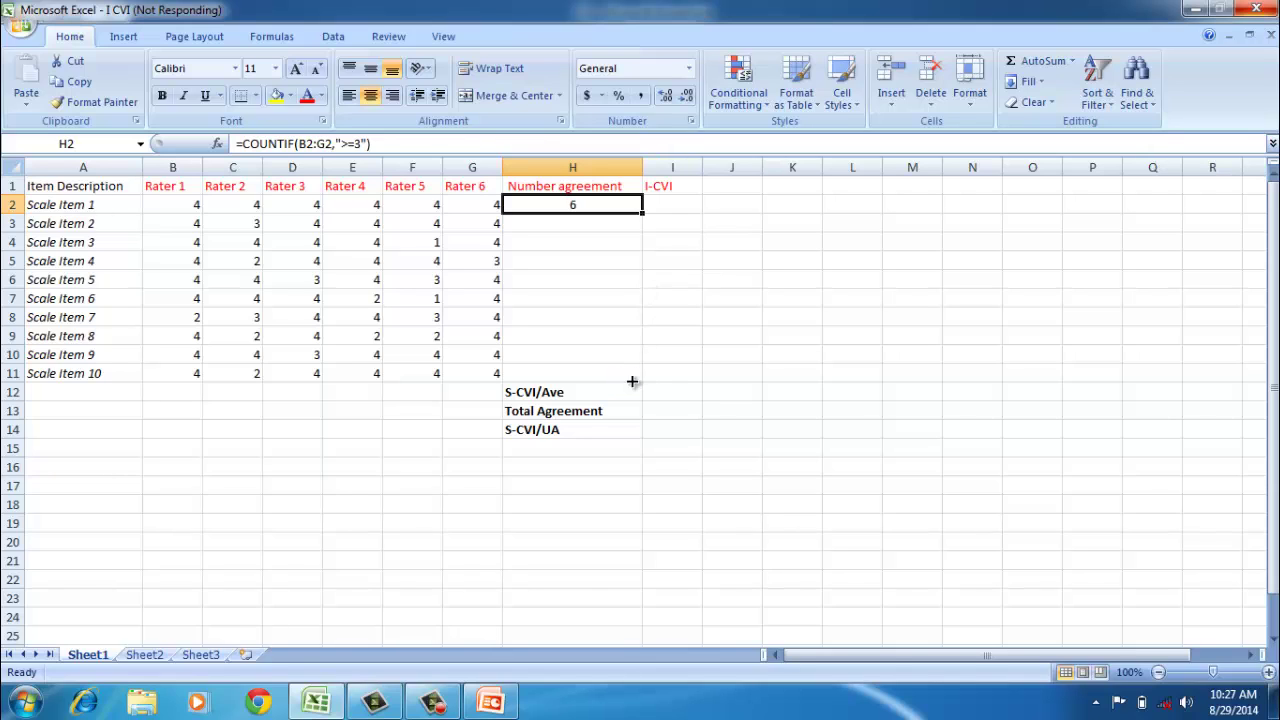
left_click_drag(632, 381, 631, 380)
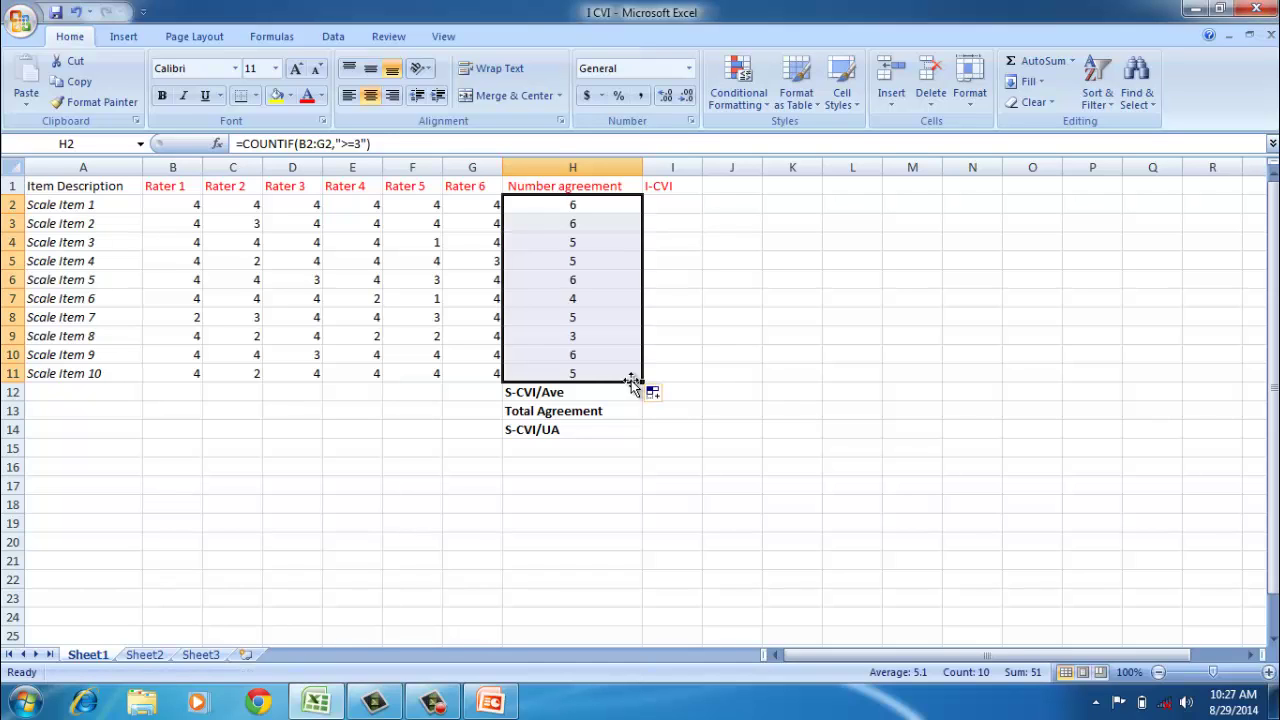
left_click(199, 321)
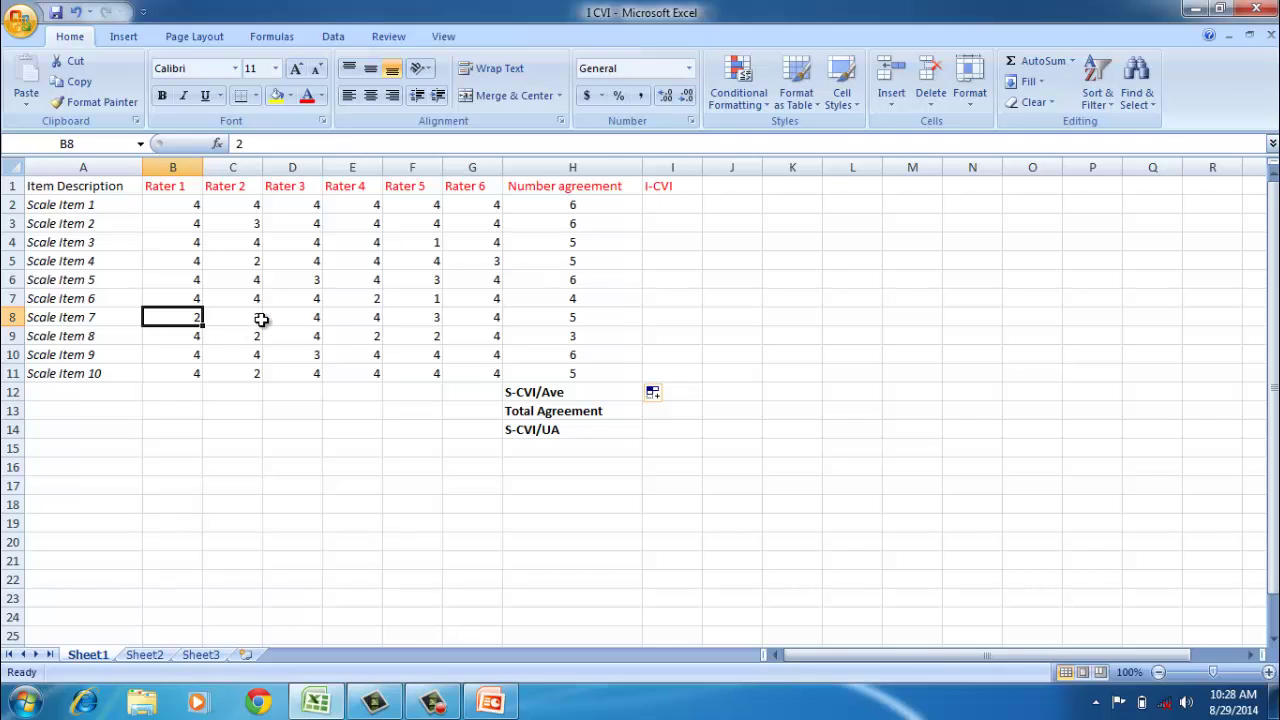
left_click(570, 320)
Enter =H2/6 in I2 to calculate the I-CVI of Scale Item 1
left_click(672, 204)
type("=")
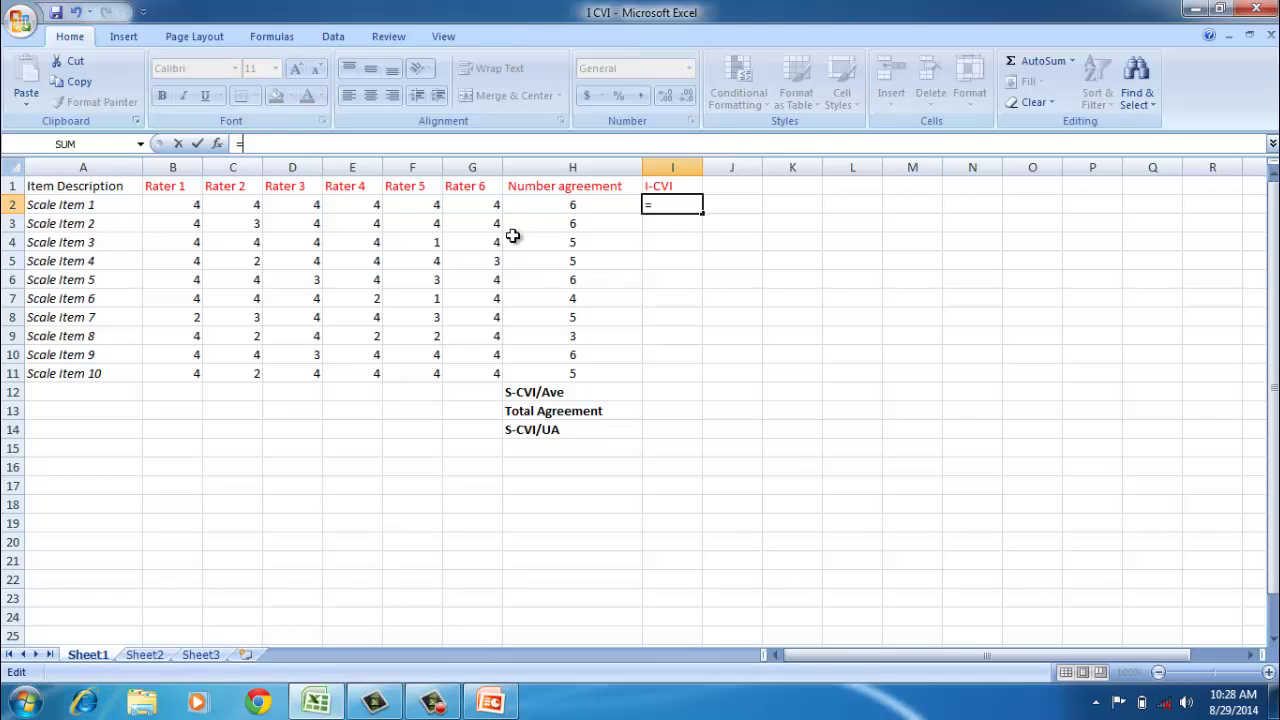
left_click(544, 207)
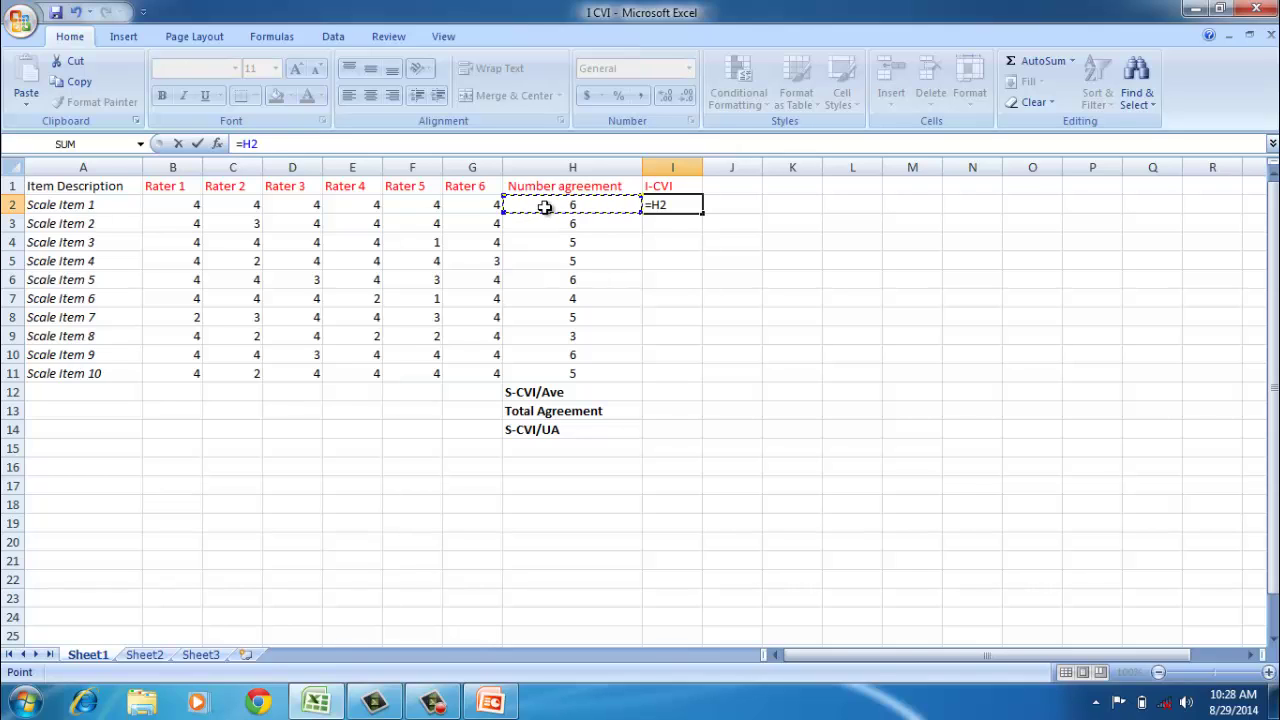
type("/6")
key("Return")
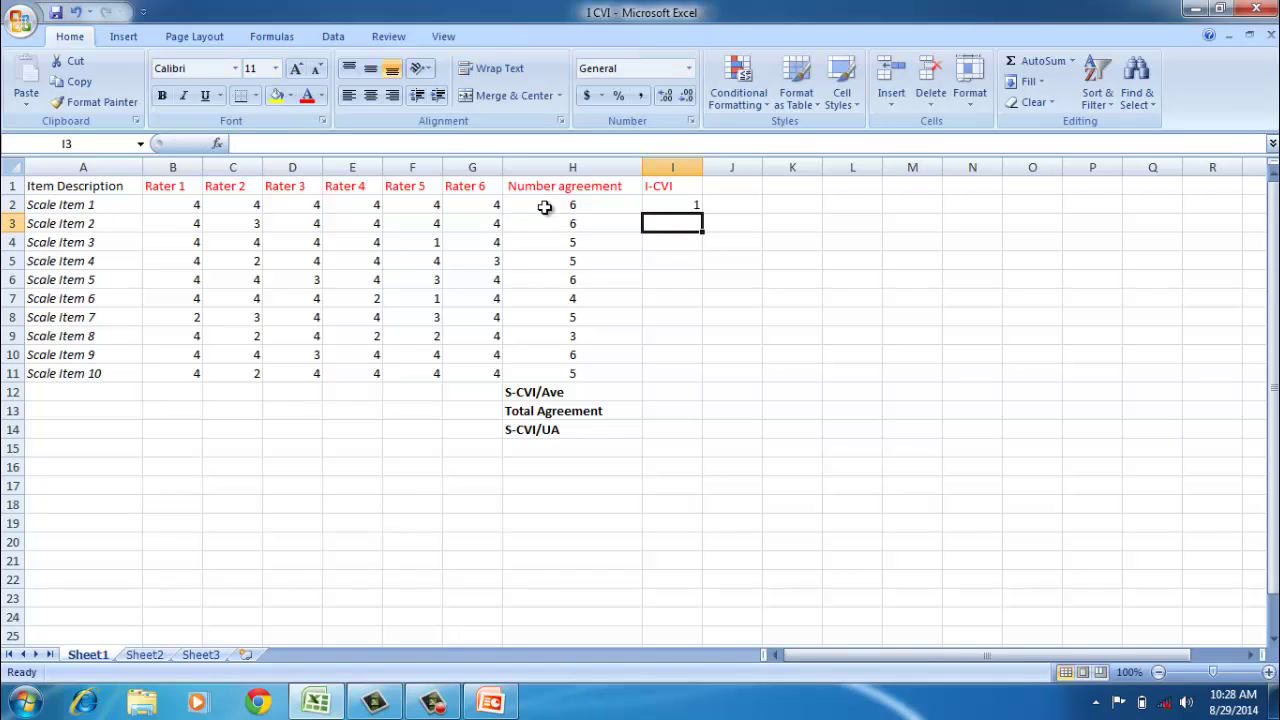
Fill the I-CVI formula from I2 down to I11 for the remaining scale items
left_click(664, 206)
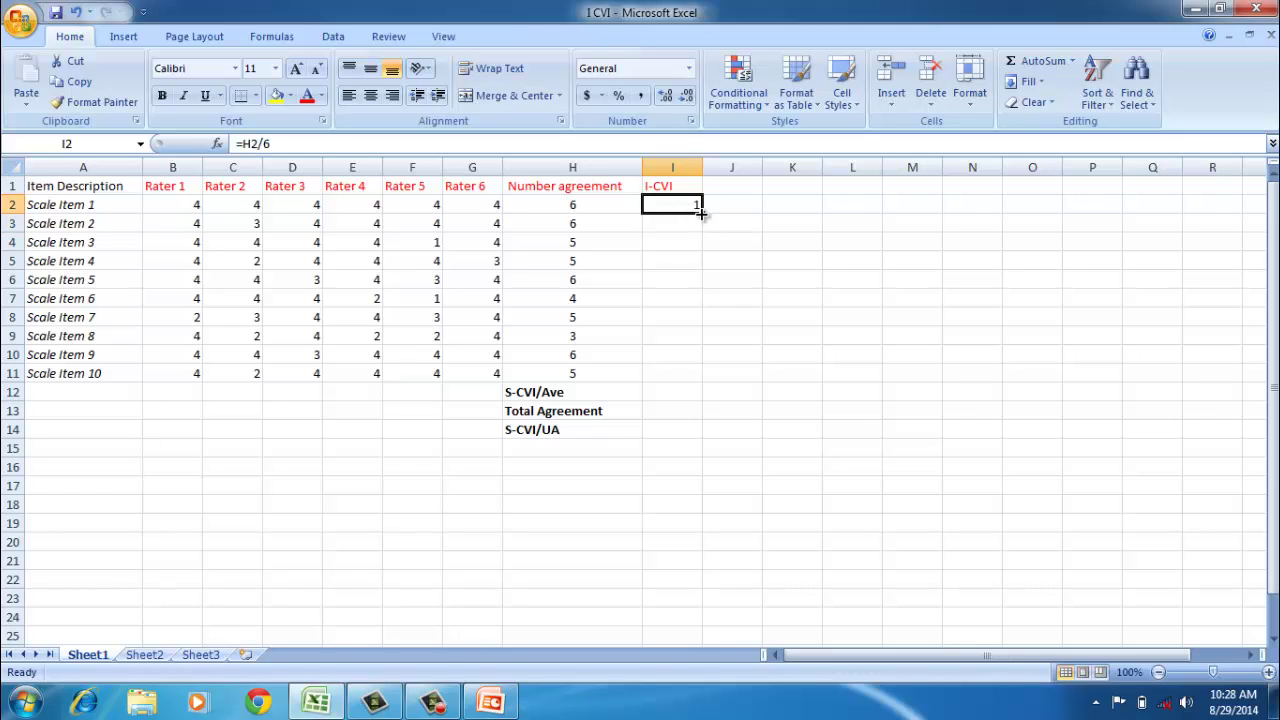
left_click_drag(703, 212, 722, 371)
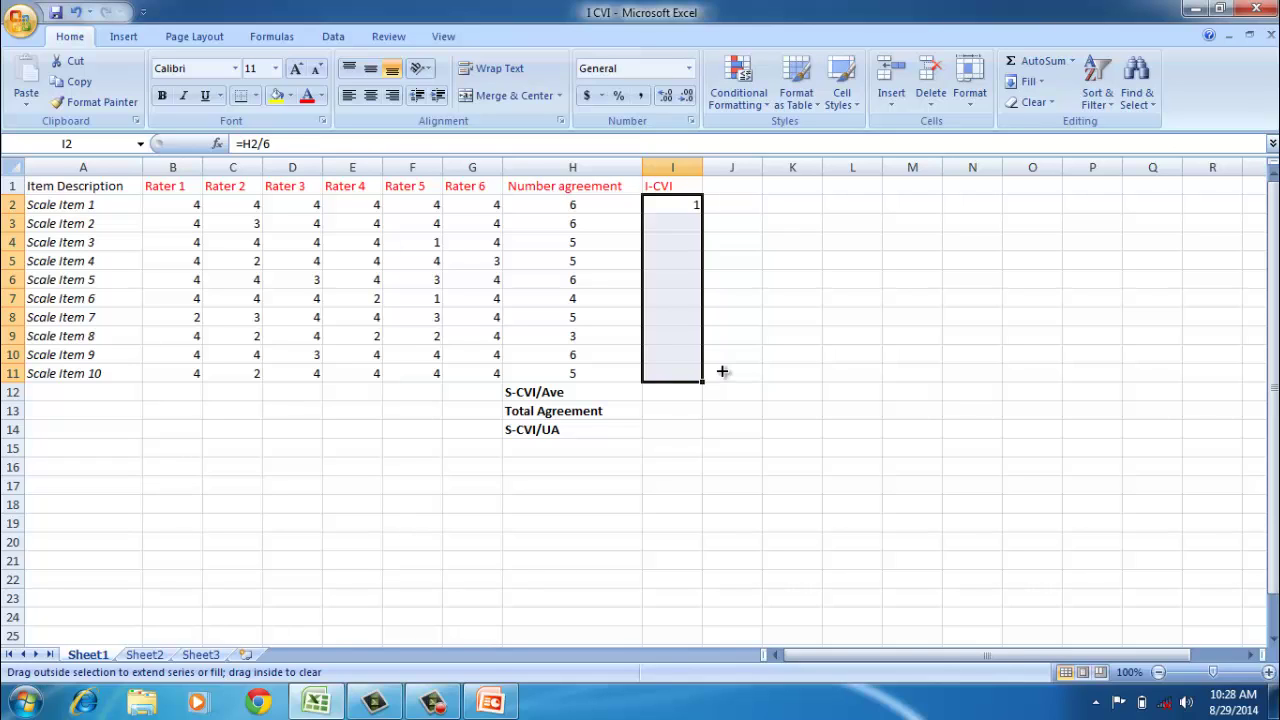
left_click_drag(722, 371, 720, 370)
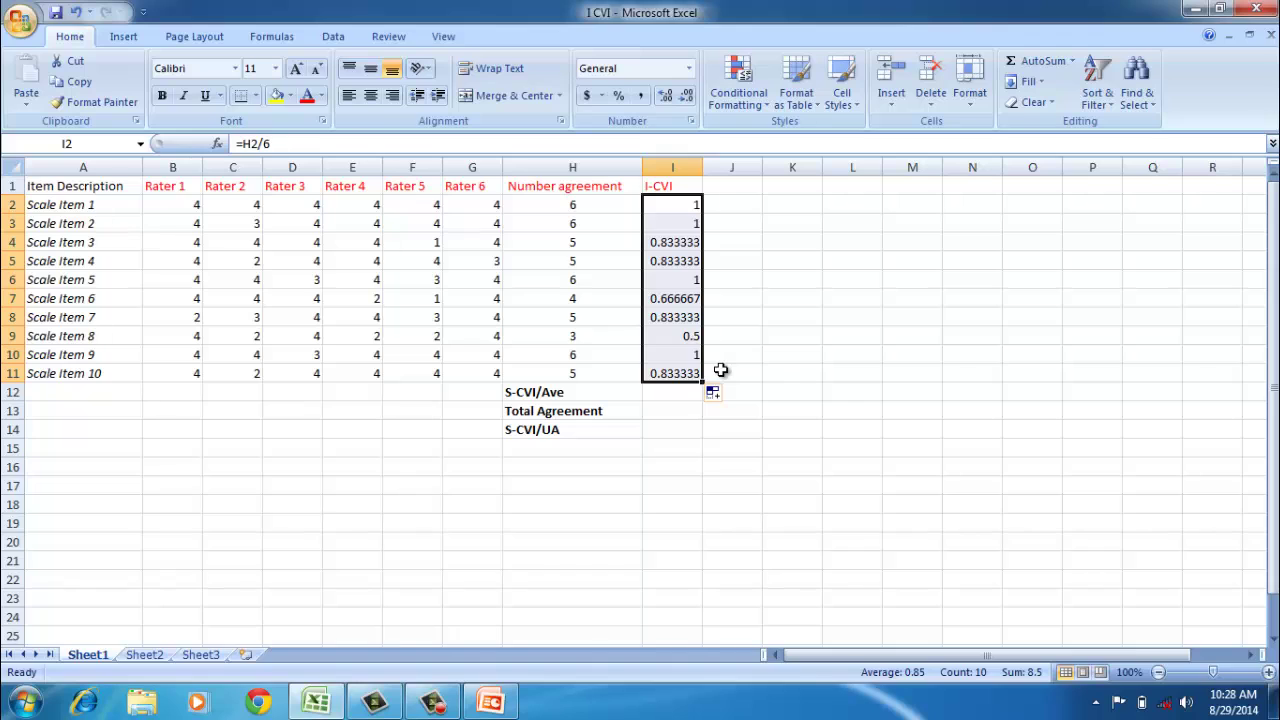
left_click(742, 356)
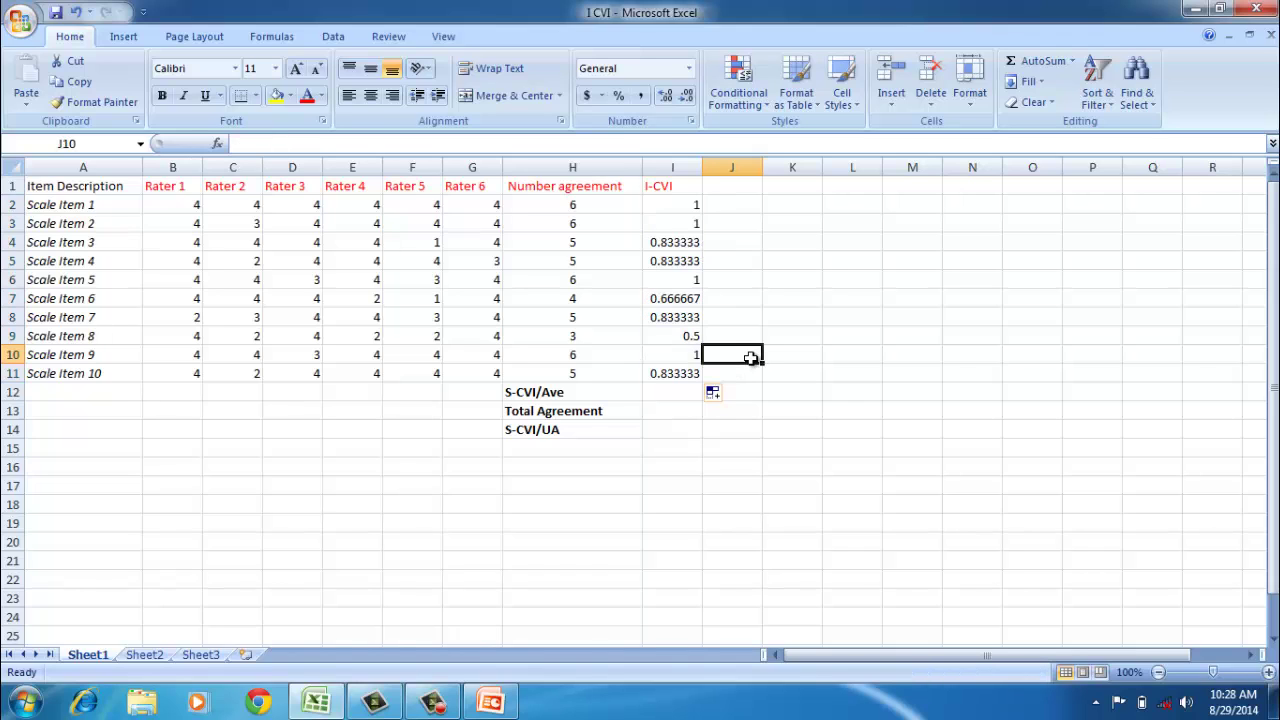
Enter =AVERAGE(I2:I11) in I12 to calculate the S-CVI/Ave from the ten items' I-CVI values
left_click(671, 393)
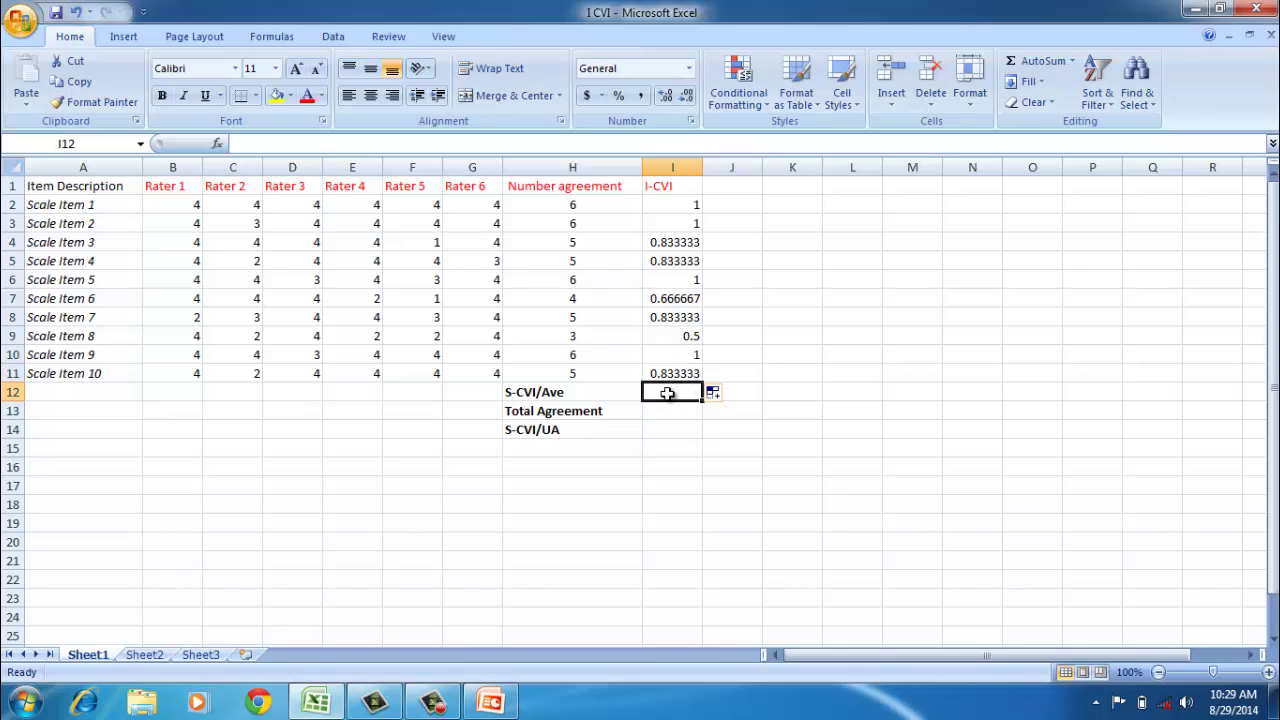
left_click(283, 145)
type("=")
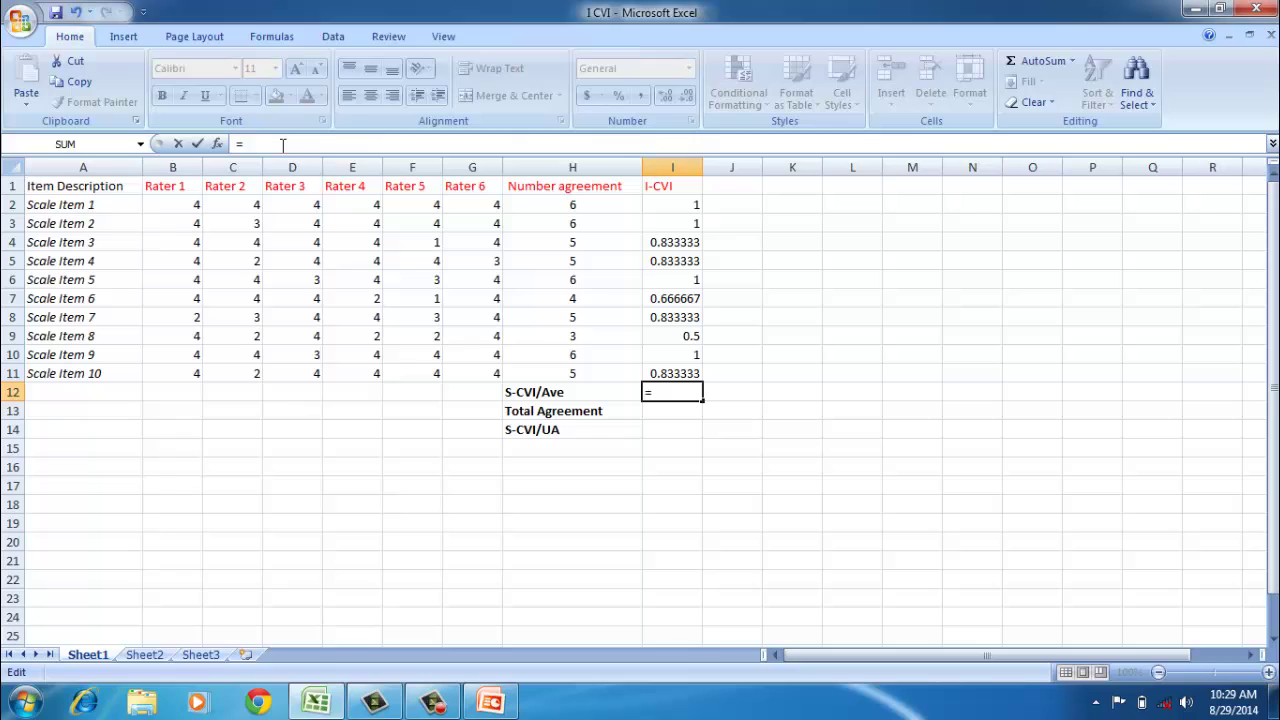
type("average")
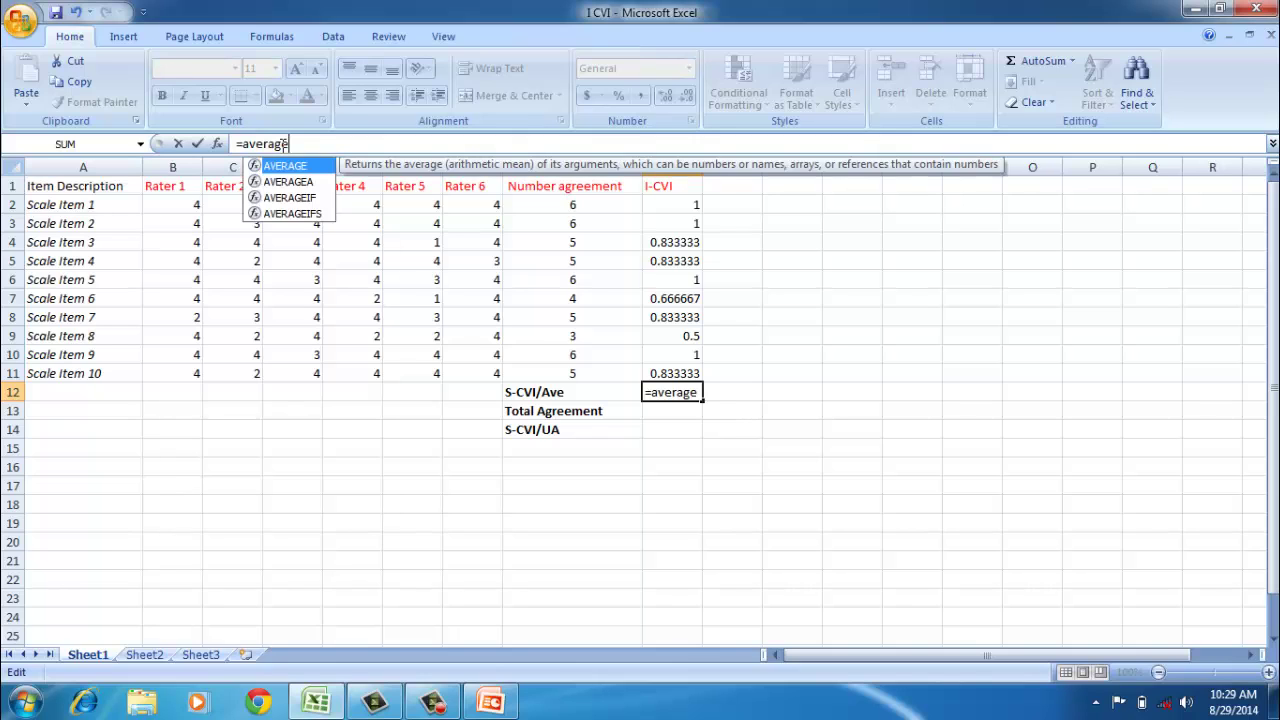
type("(")
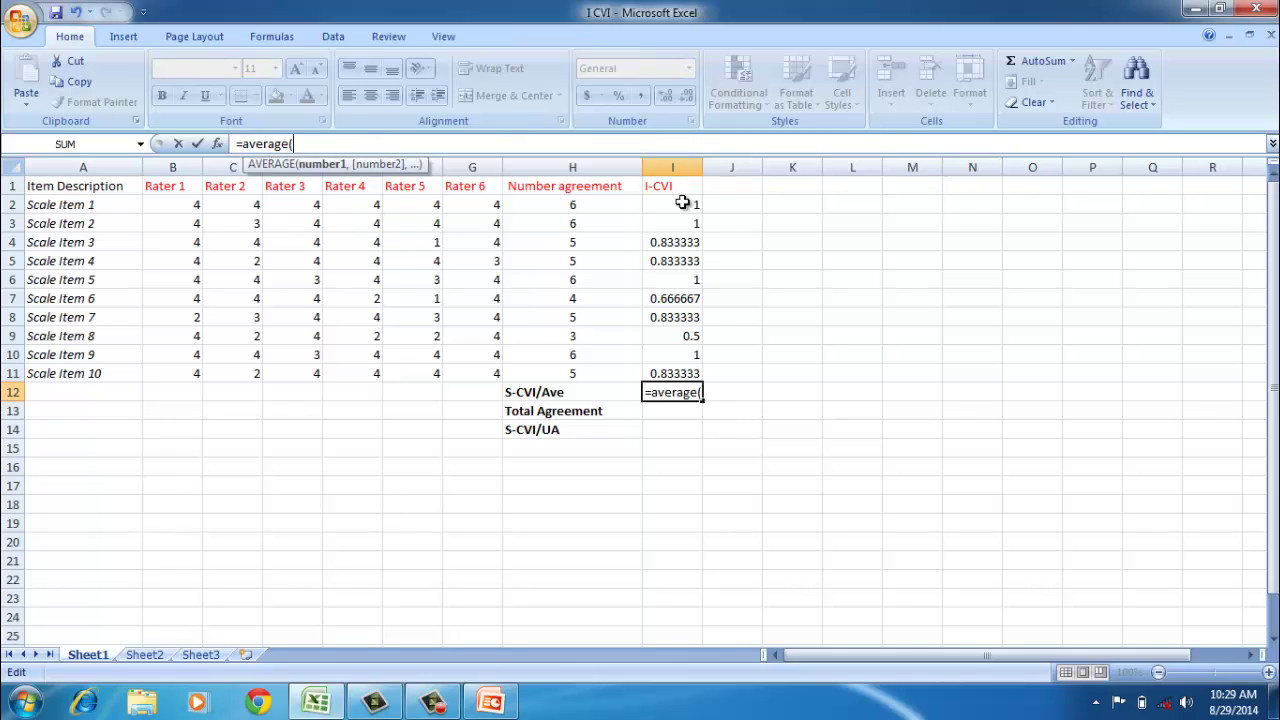
left_click_drag(671, 203, 690, 372)
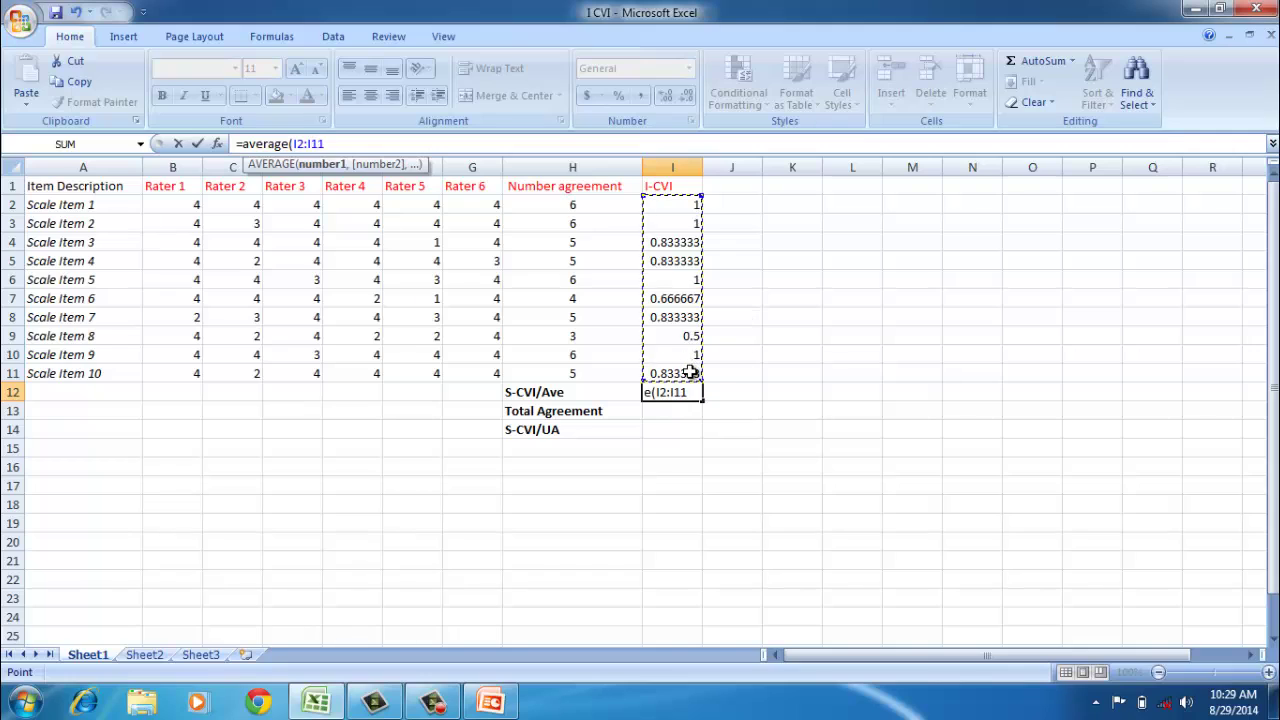
type(")")
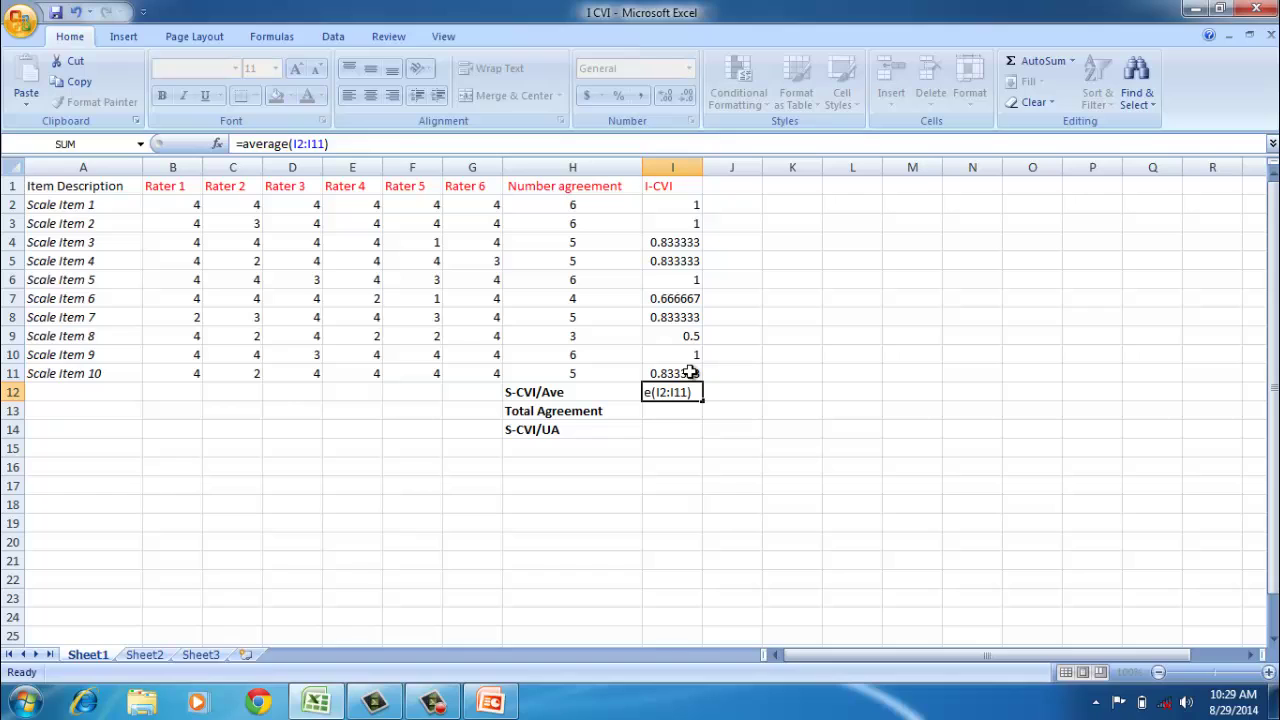
key("Return")
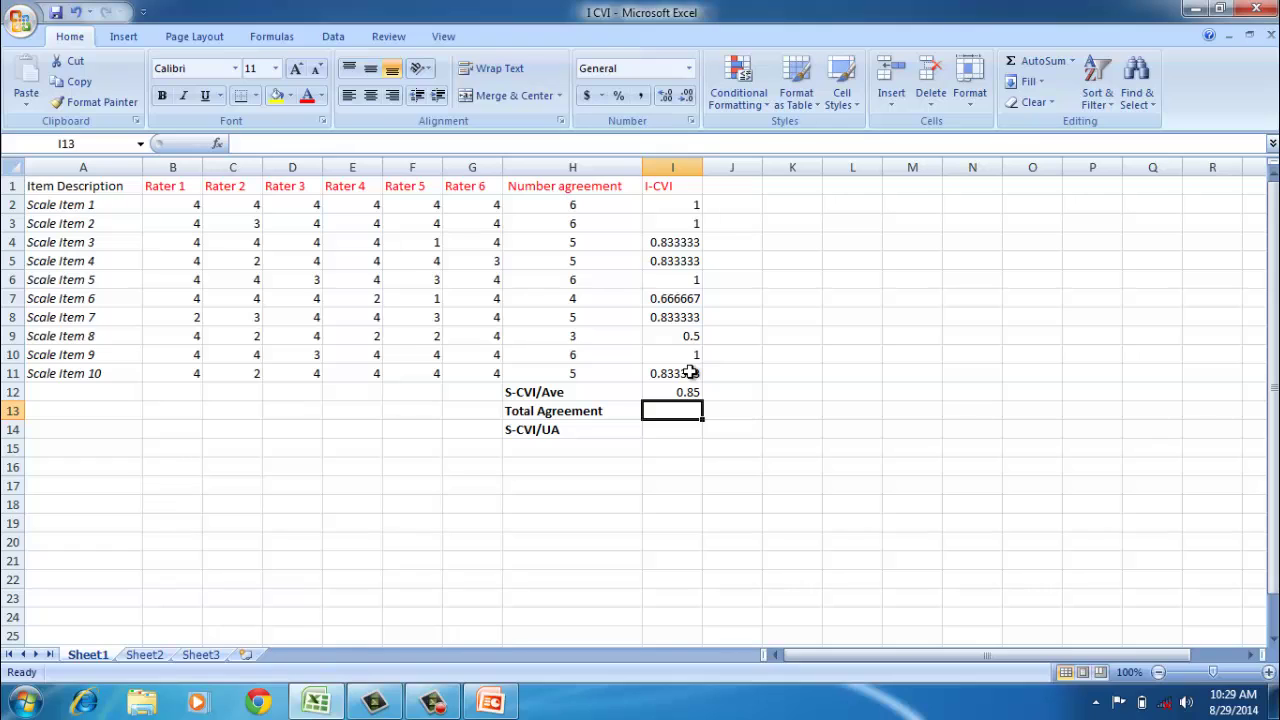
Enter =COUNTIF(H2:H11,">=6") in I13 for Total Agreement and check it against the number agreement of Scale Items 1, 2 and 5
type("=")
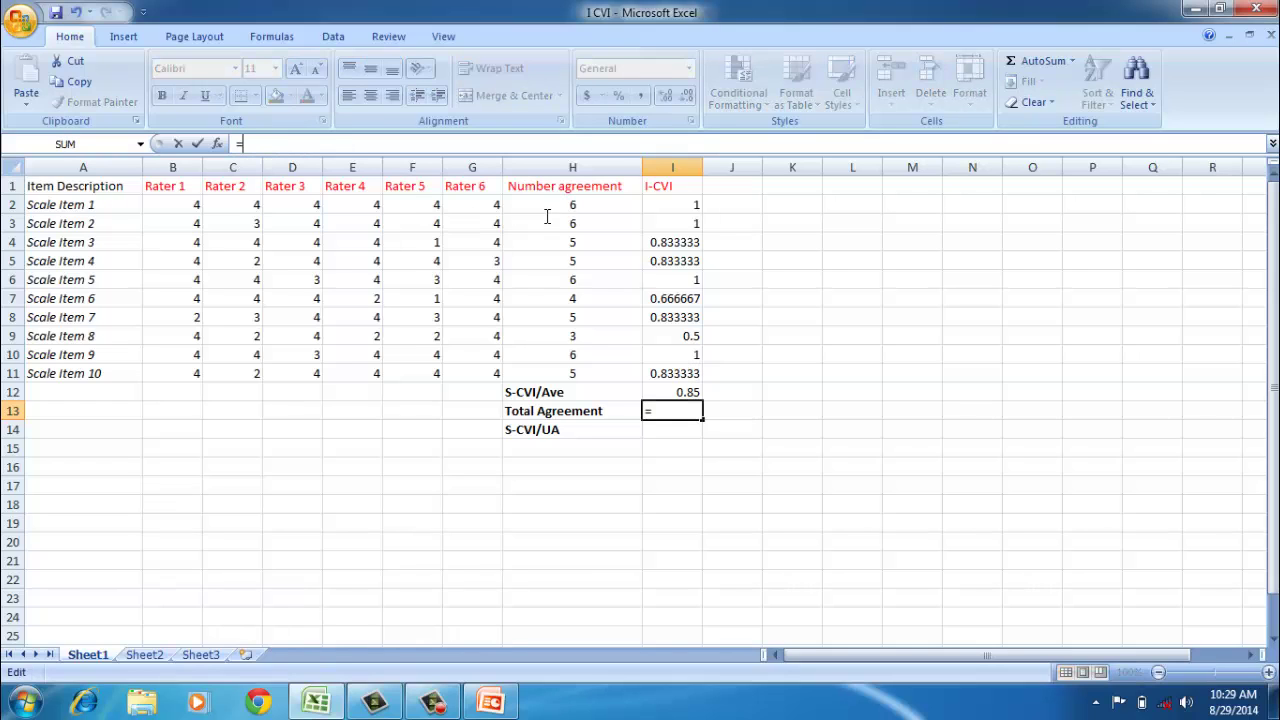
type("countif(")
left_click_drag(541, 204, 541, 381)
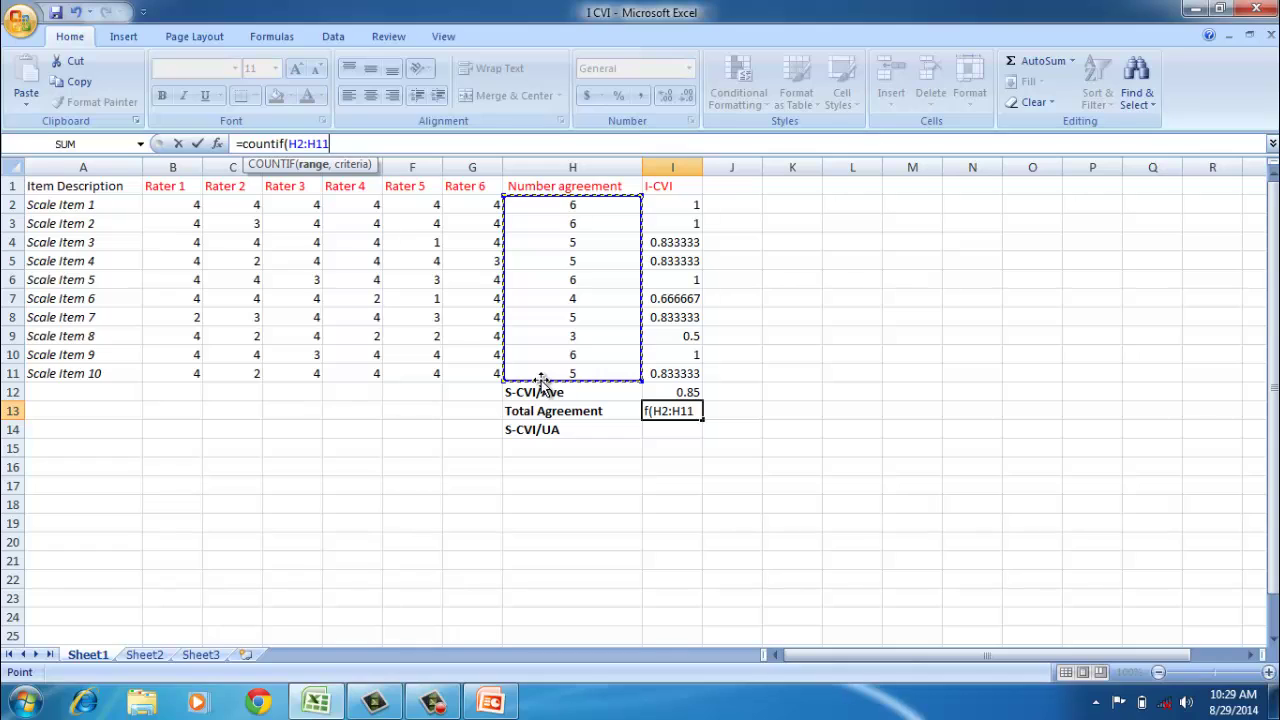
type(",")
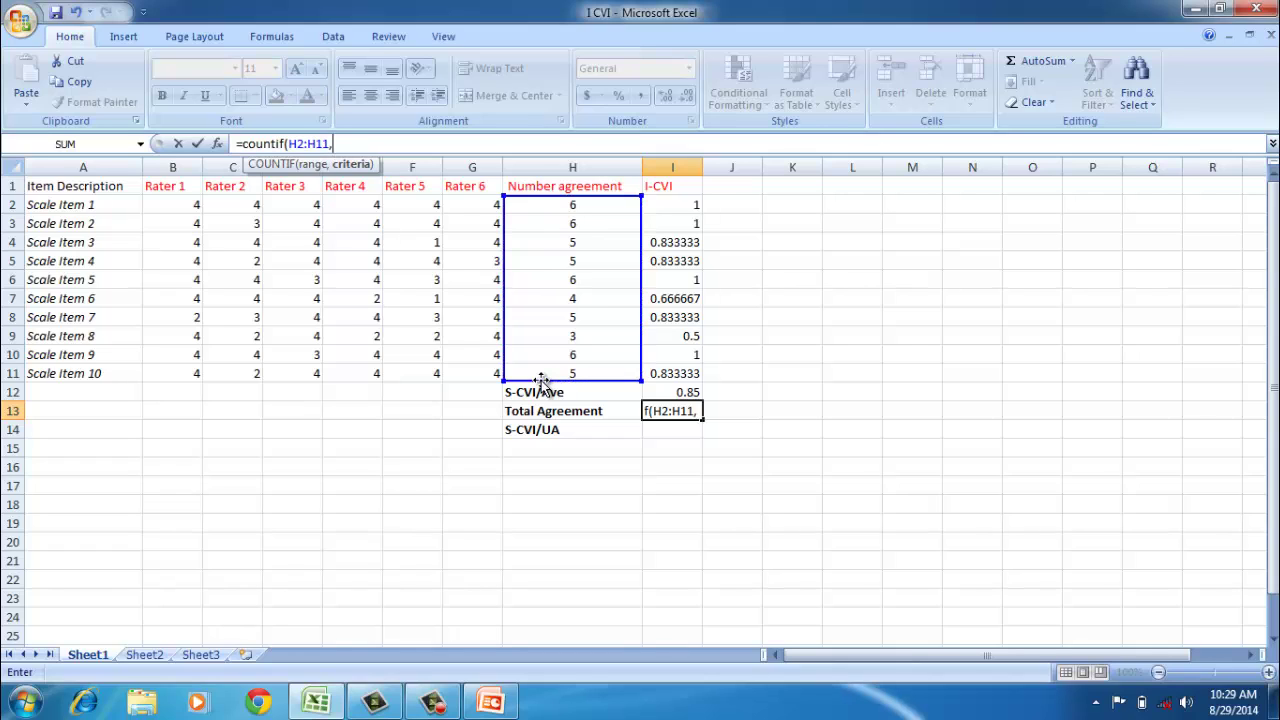
type("\">=6\"")
type(")")
key("Return")
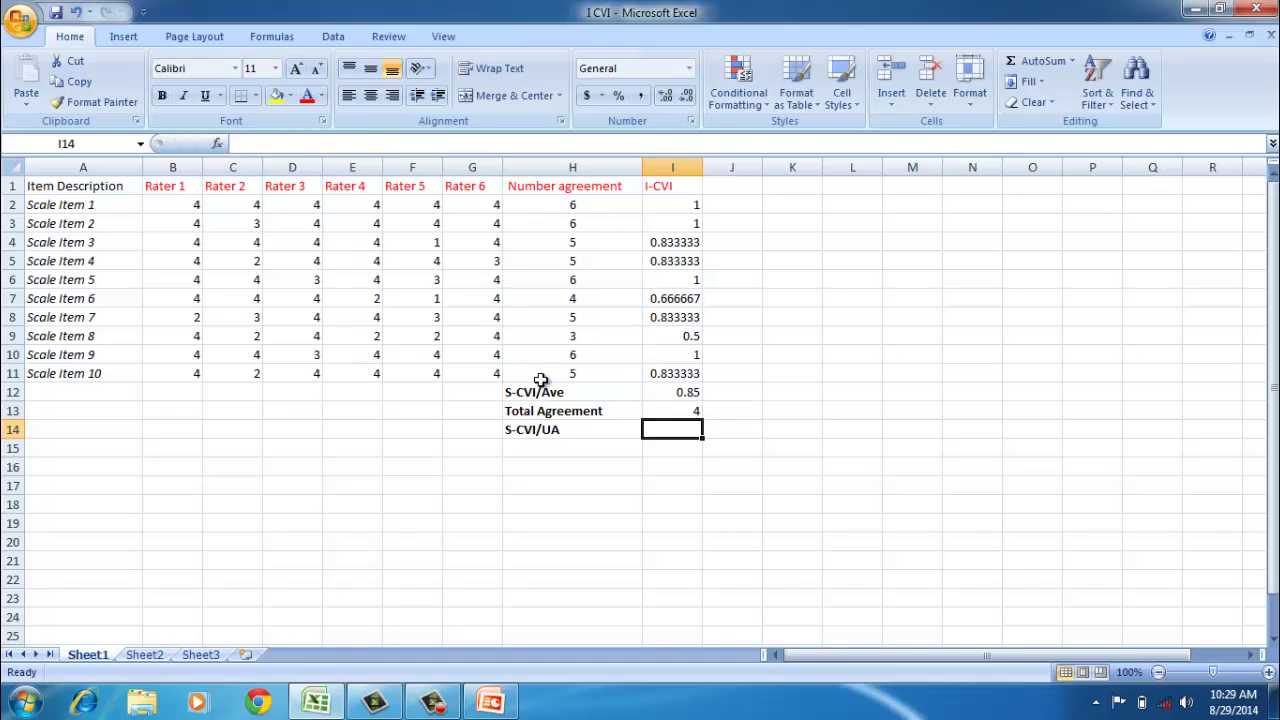
left_click(578, 208)
left_click(578, 228)
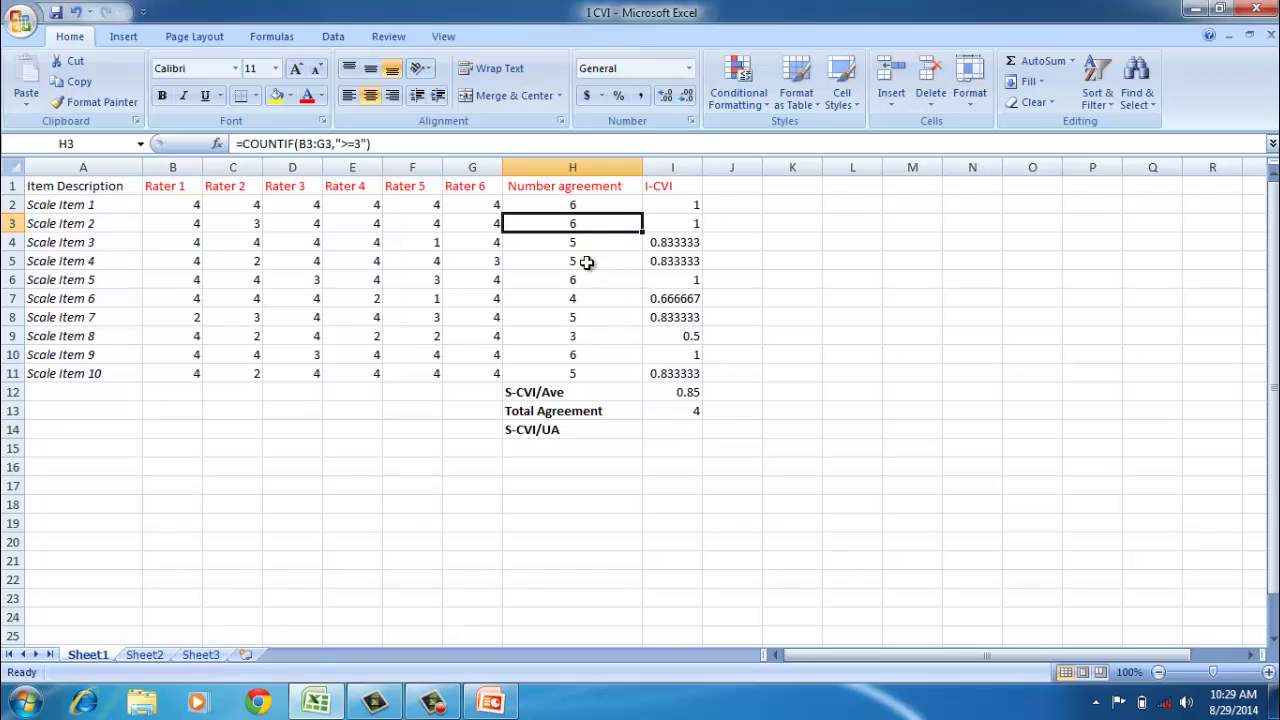
left_click(585, 280)
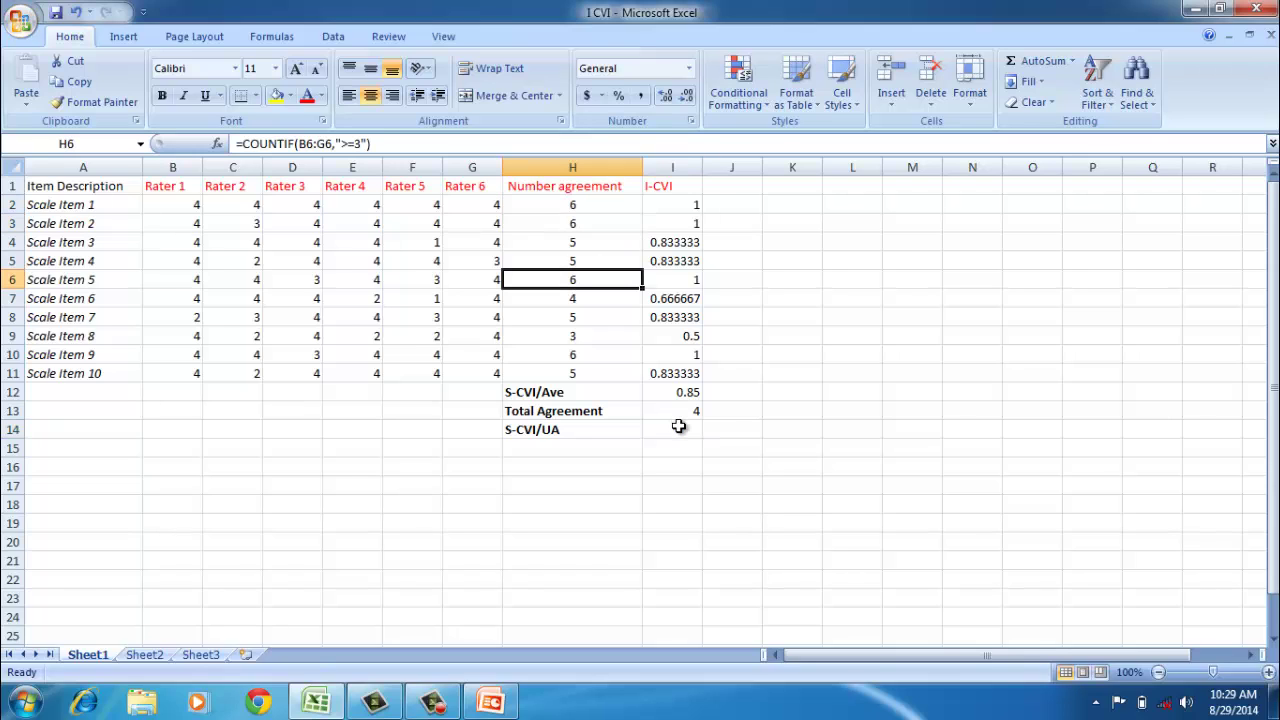
Enter =I13/10 in I14 to calculate the S-CVI/UA and review the finished cell
left_click(678, 428)
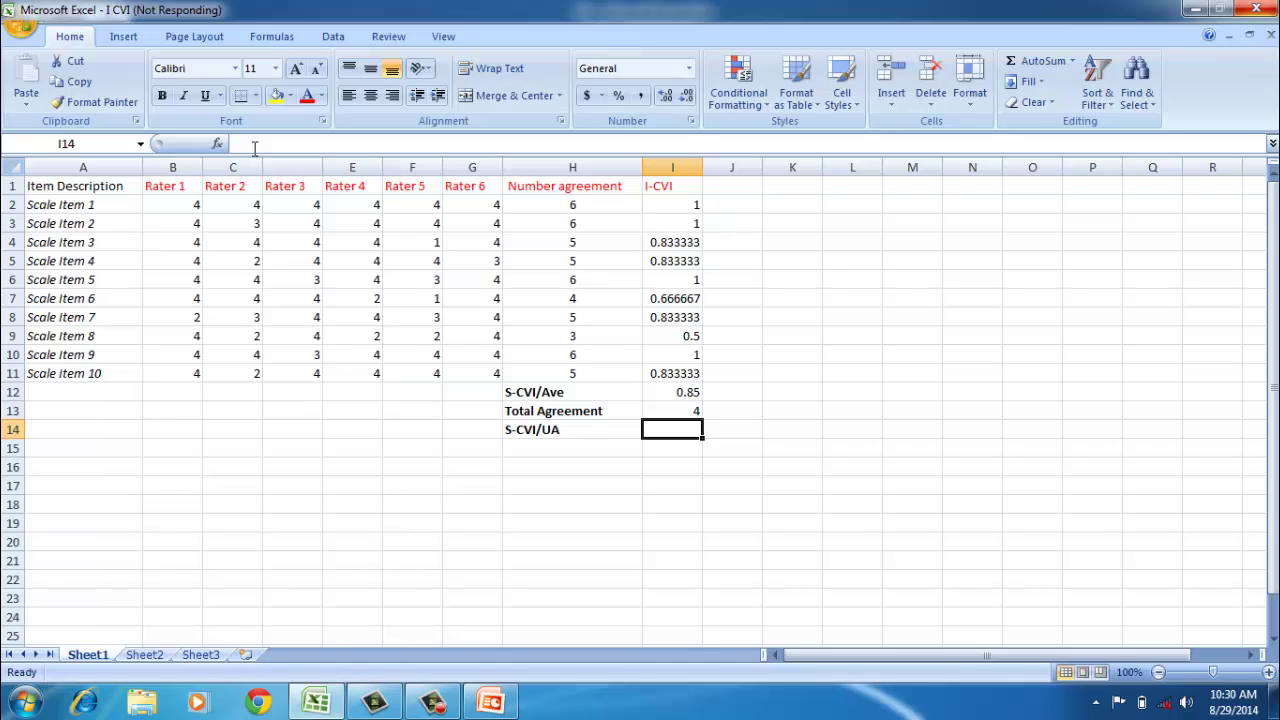
left_click(255, 147)
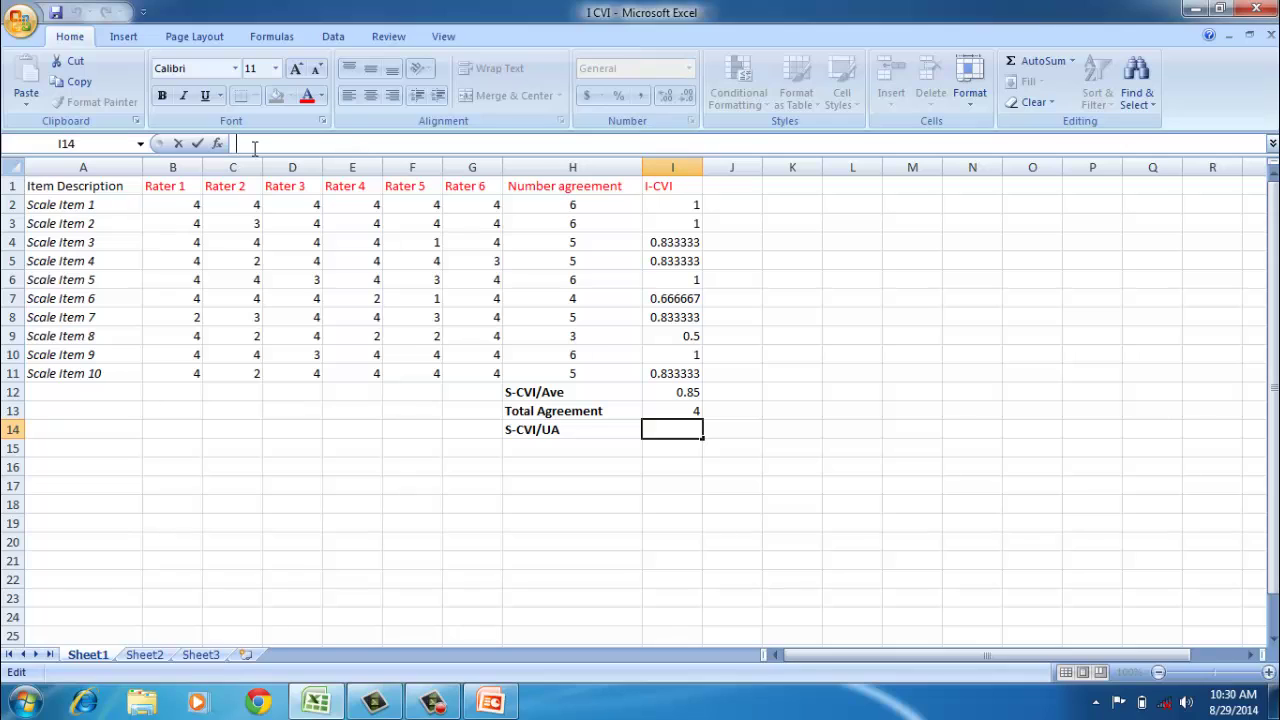
type("=")
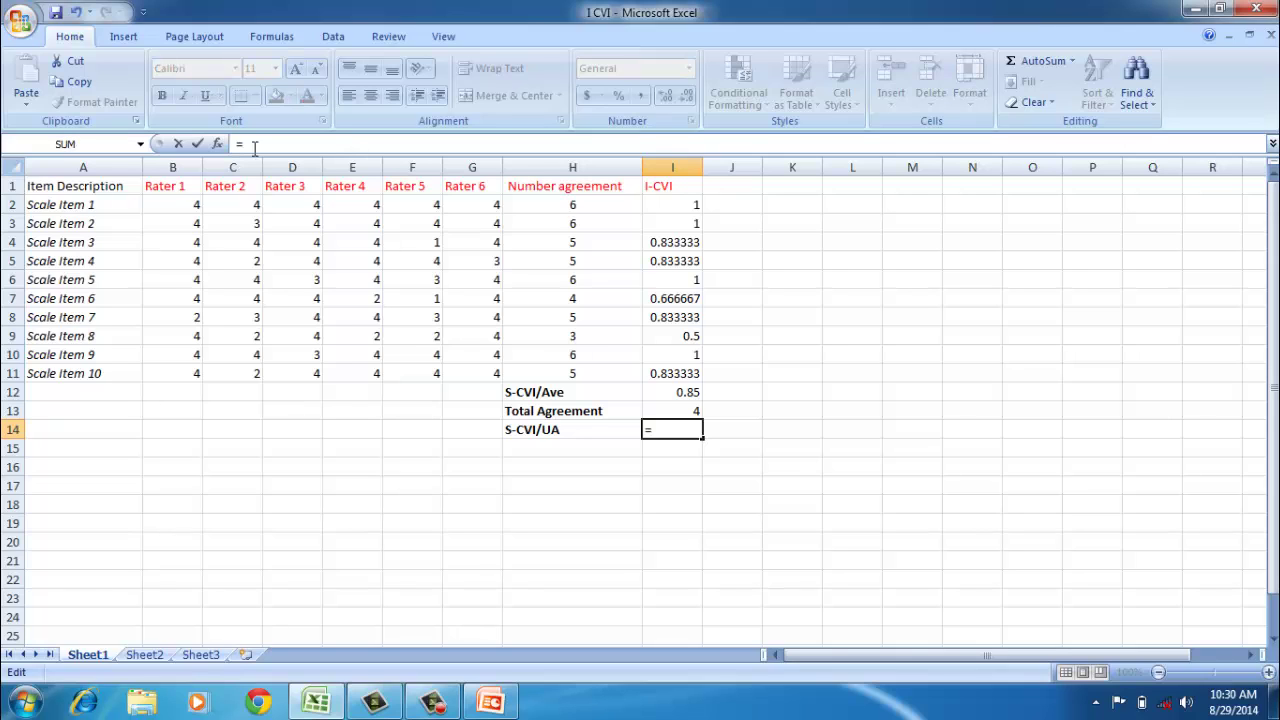
left_click(680, 412)
type("/")
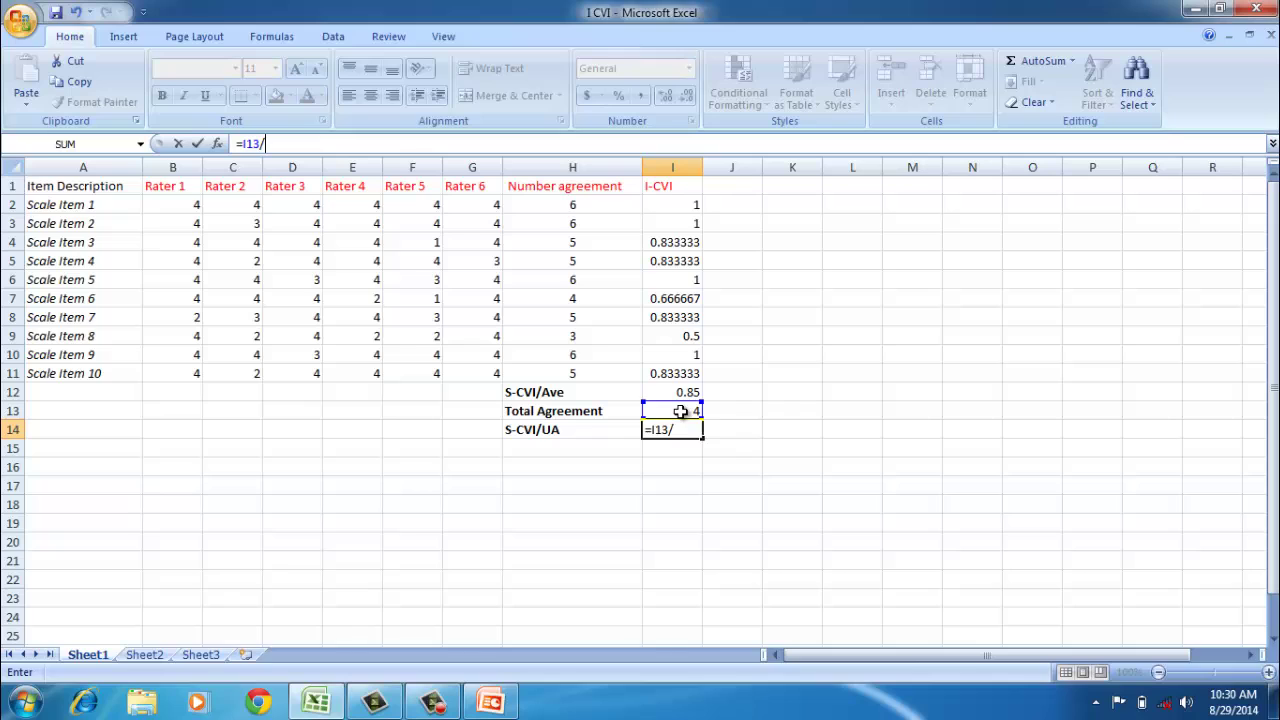
type("10")
key("Return")
left_click(630, 509)
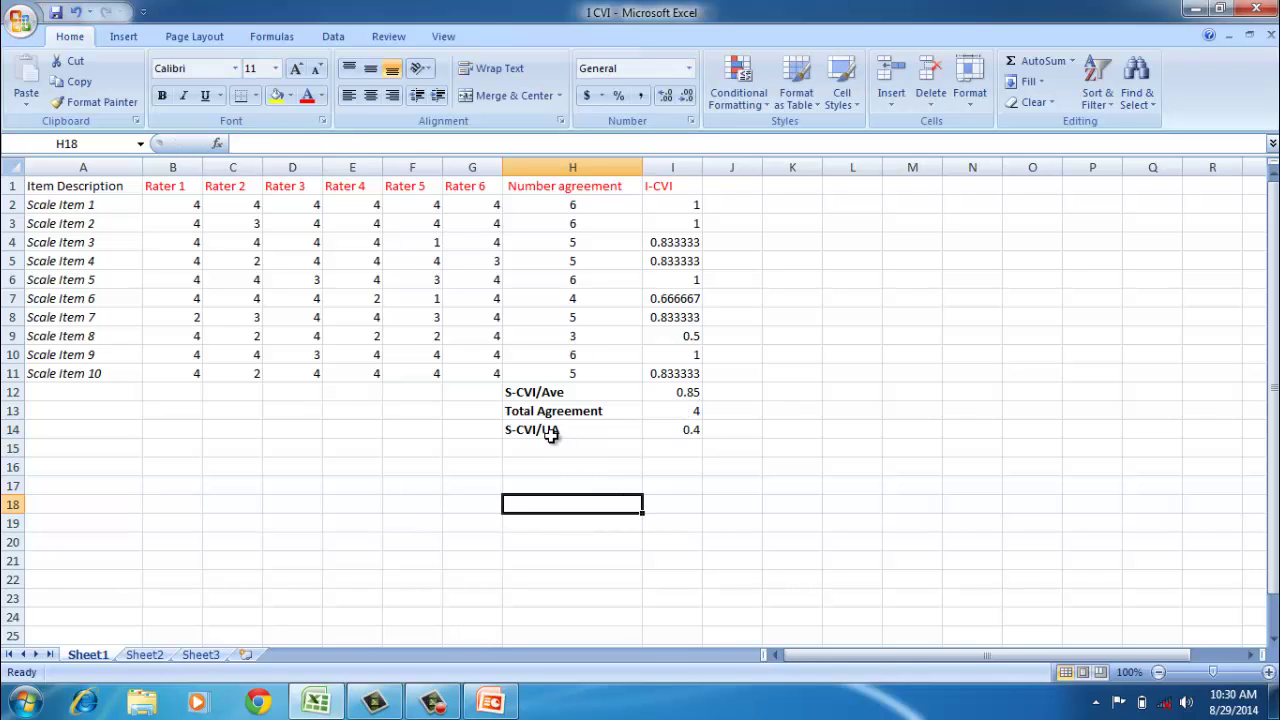
left_click(673, 432)
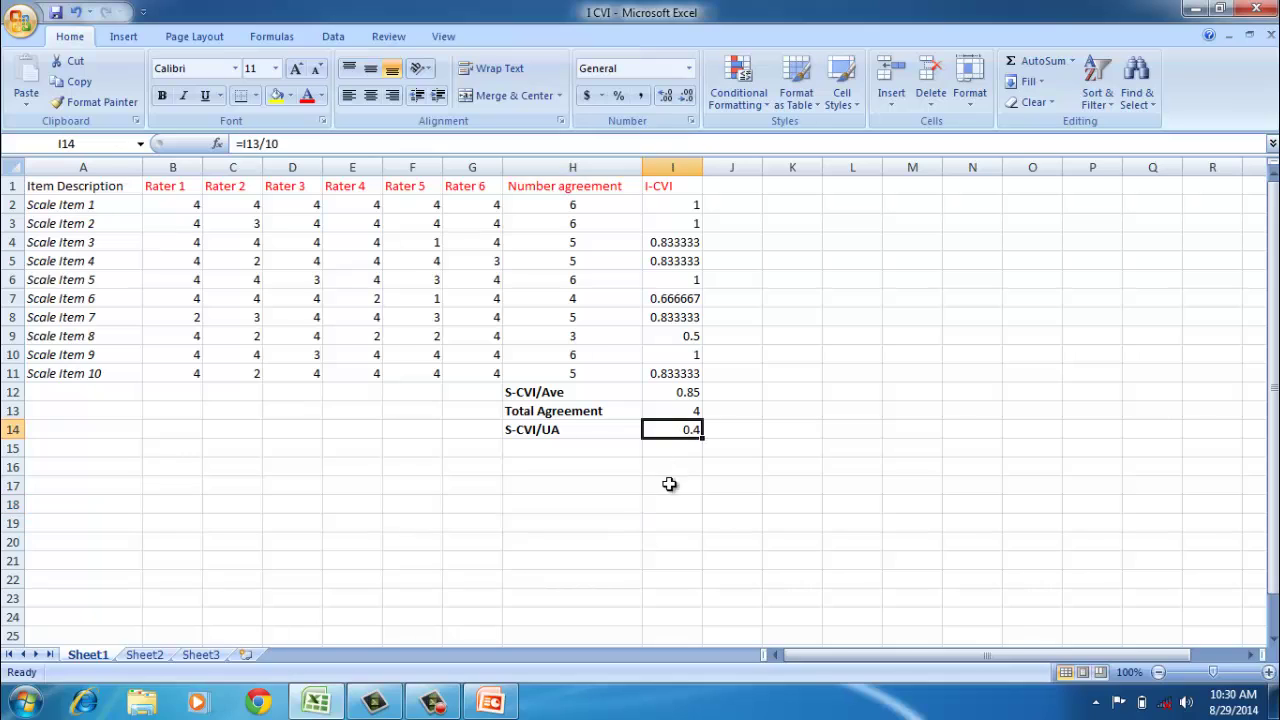
left_click(669, 484)
left_click(660, 435)
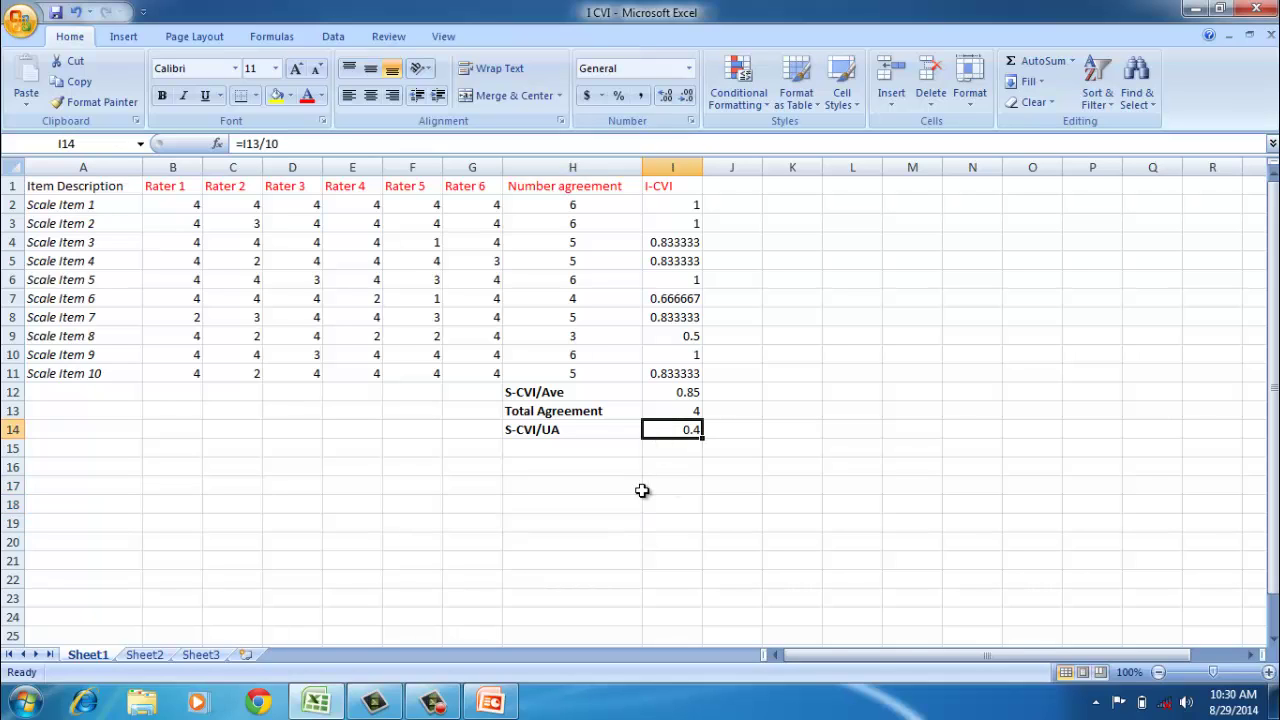